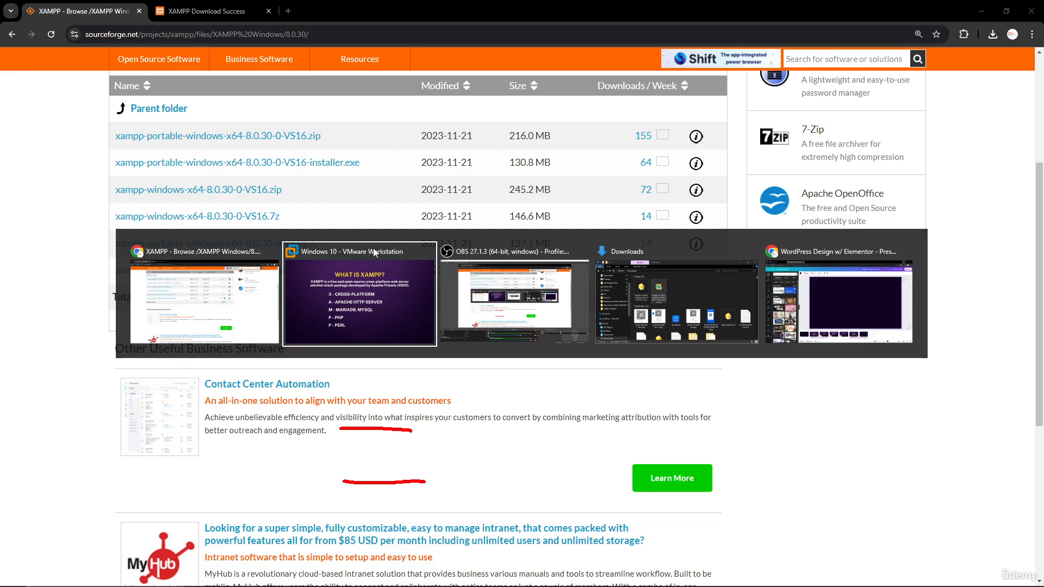
- Switch to the Windows 10 virtual machine and advance the presentation to the "Installing XAMPP Server" slide
{"action": "left_click", "coordinate": [375, 253]}
{"action": "key", "text": "Right"}
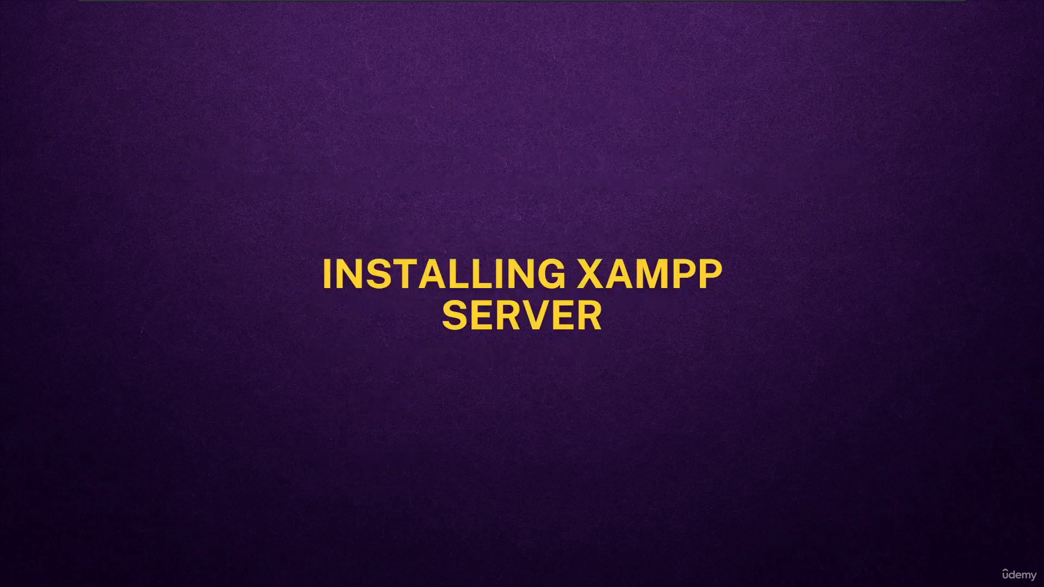
{"action": "key", "text": "alt+Tab"}
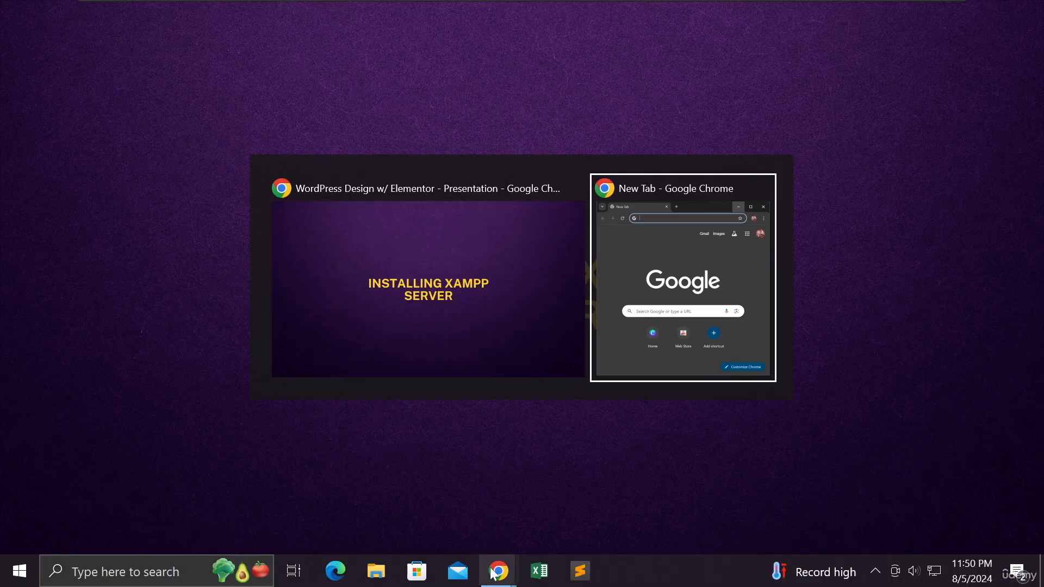
{"action": "left_click", "coordinate": [450, 341]}
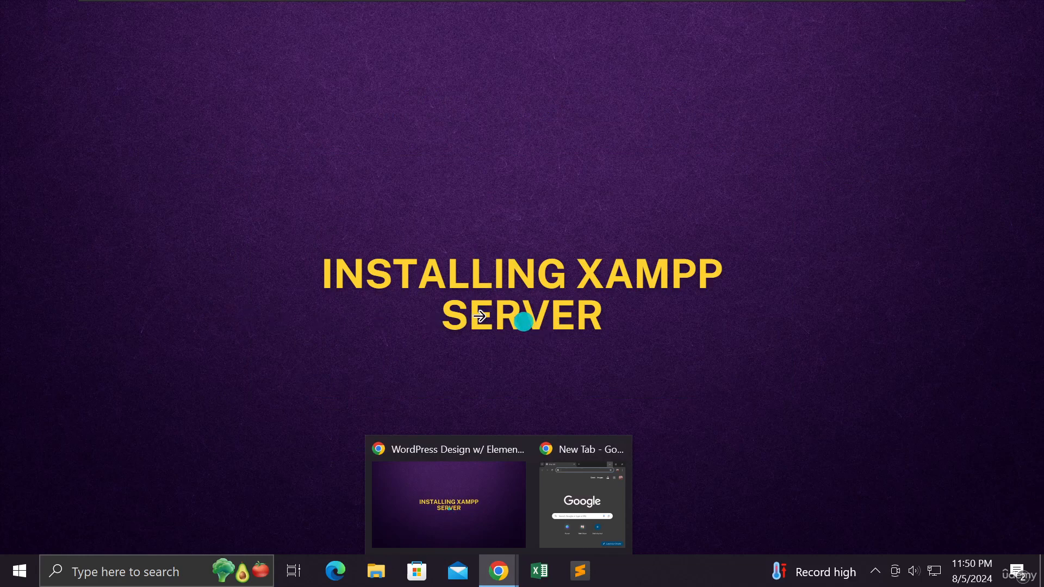
{"action": "left_click", "coordinate": [224, 284]}
{"action": "left_click", "coordinate": [735, 293]}
{"action": "left_click", "coordinate": [733, 293]}
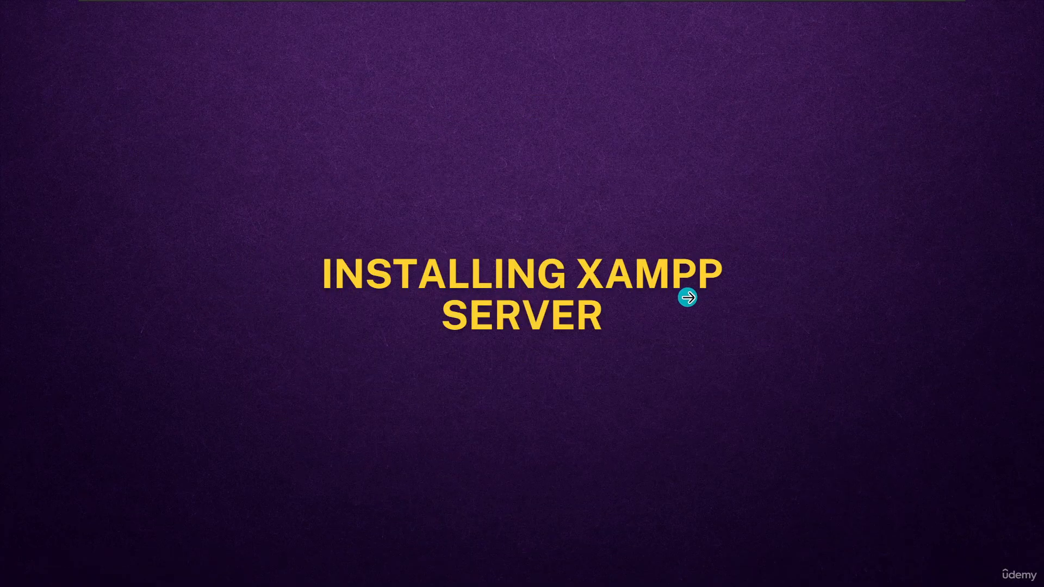
- Switch to the Chrome window with the blank new tab and maximize it
{"action": "key", "text": "alt+Tab"}
{"action": "left_click", "coordinate": [690, 302]}
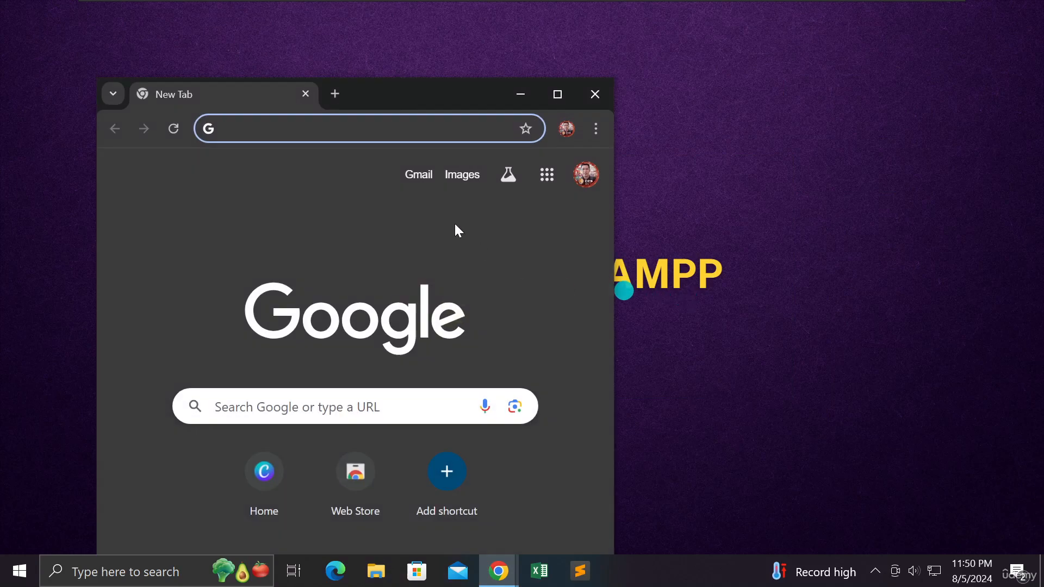
{"action": "left_click", "coordinate": [559, 95]}
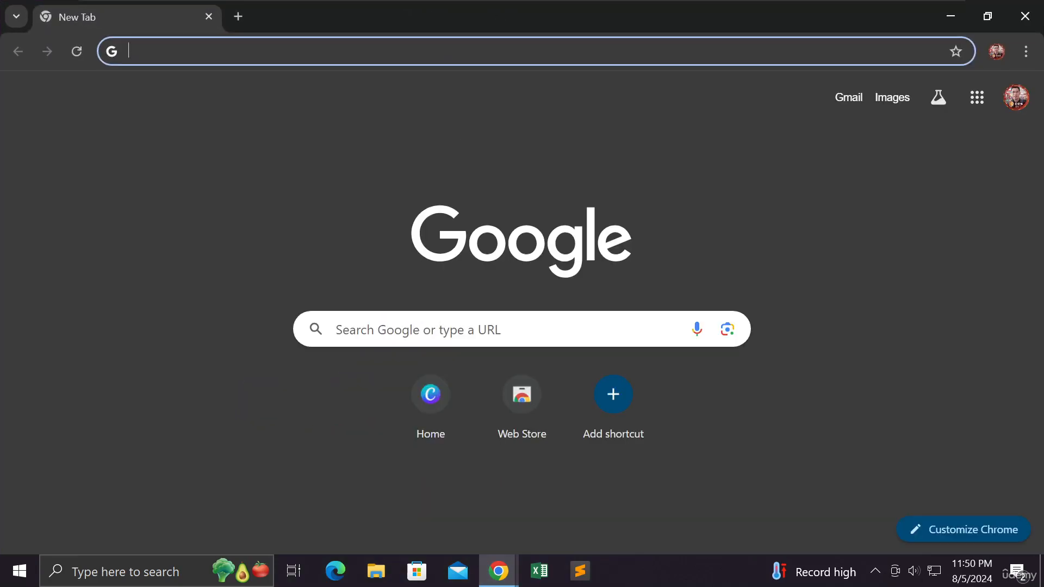
- Search Google for "xampp" and open the Download page of apachefriends.org from the results
{"action": "left_click", "coordinate": [418, 330]}
{"action": "type", "text": "xampp"}
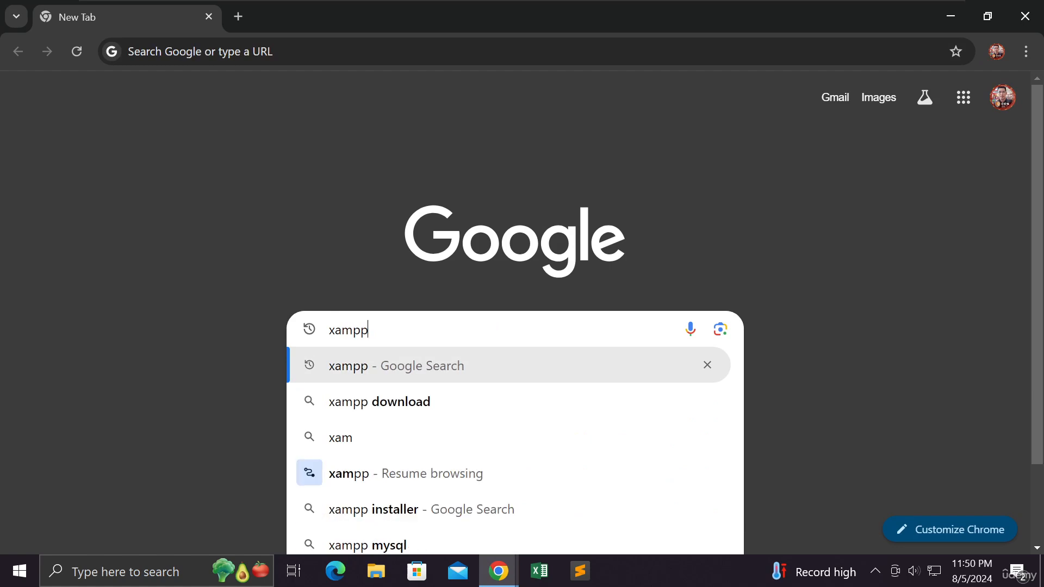
{"action": "key", "text": "Return"}
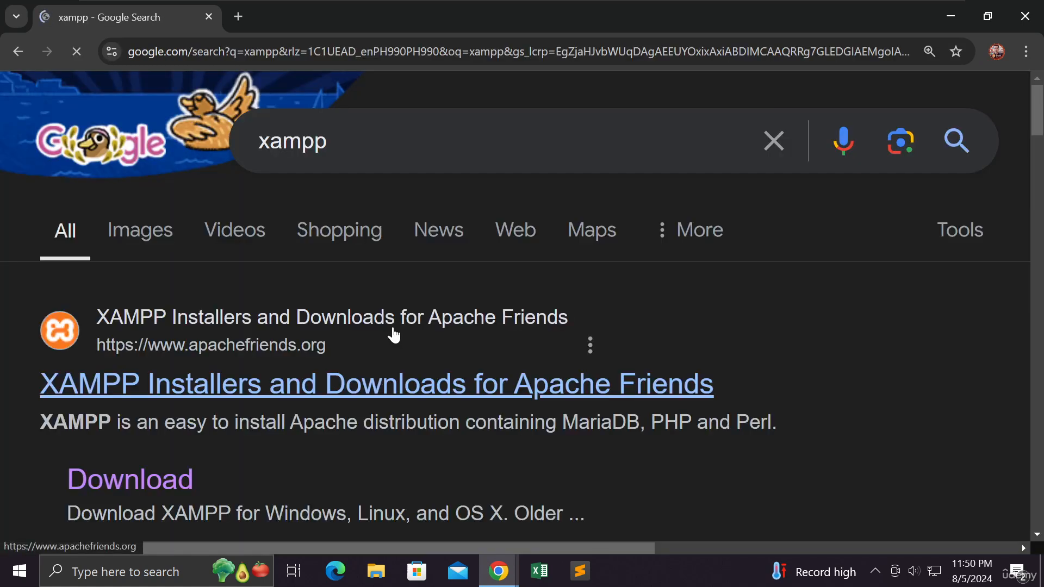
{"action": "scroll", "coordinate": [397, 329], "scroll_direction": "down", "scroll_amount": 1}
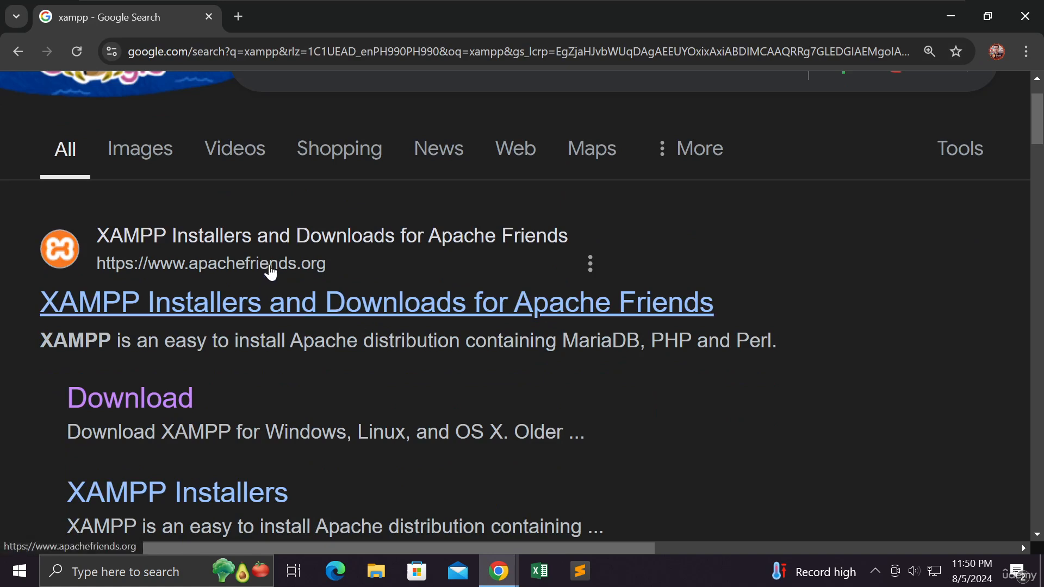
{"action": "scroll", "coordinate": [270, 276], "scroll_direction": "down", "scroll_amount": 1}
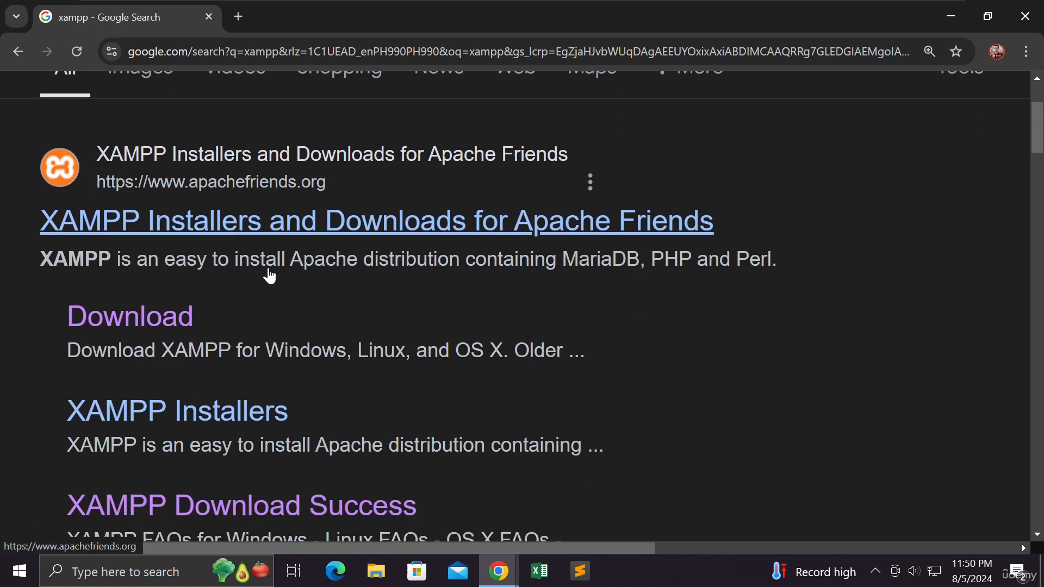
{"action": "left_click", "coordinate": [189, 321]}
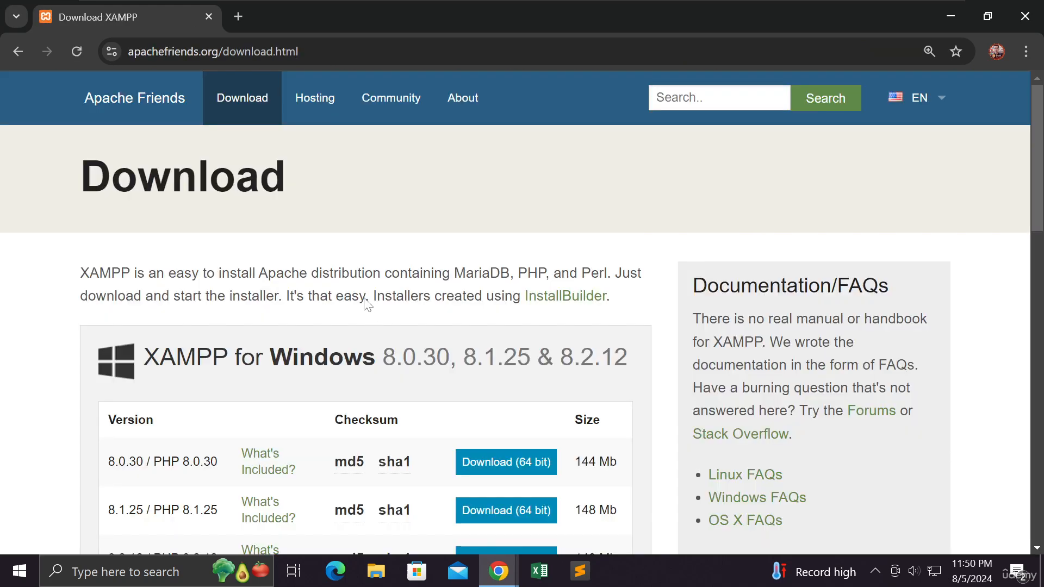
- Examine the XAMPP versions offered for Windows, Linux and OS X on the download page
{"action": "scroll", "coordinate": [381, 318], "scroll_direction": "down", "scroll_amount": 3}
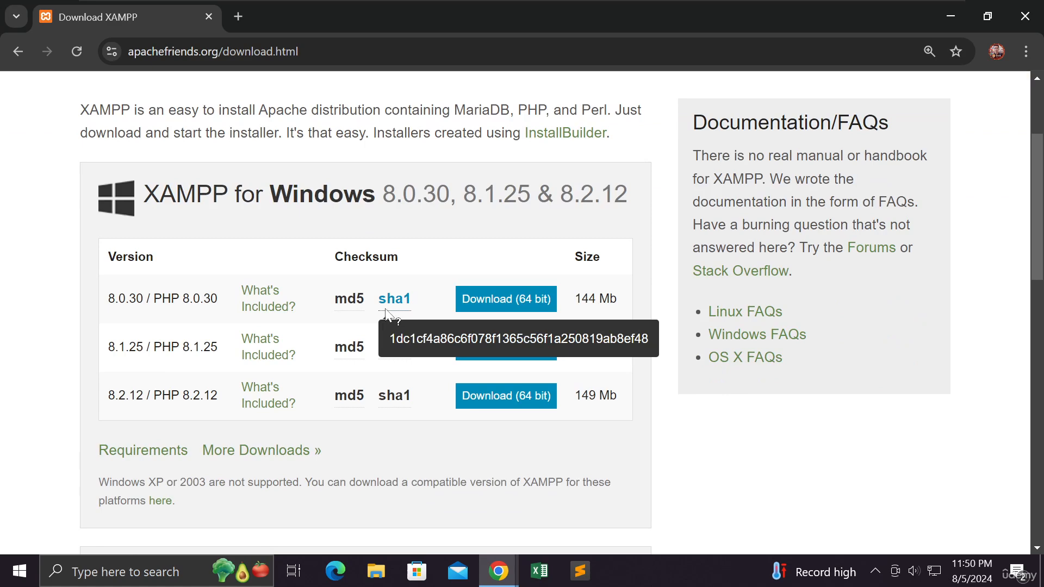
{"action": "scroll", "coordinate": [386, 315], "scroll_direction": "up", "scroll_amount": 3}
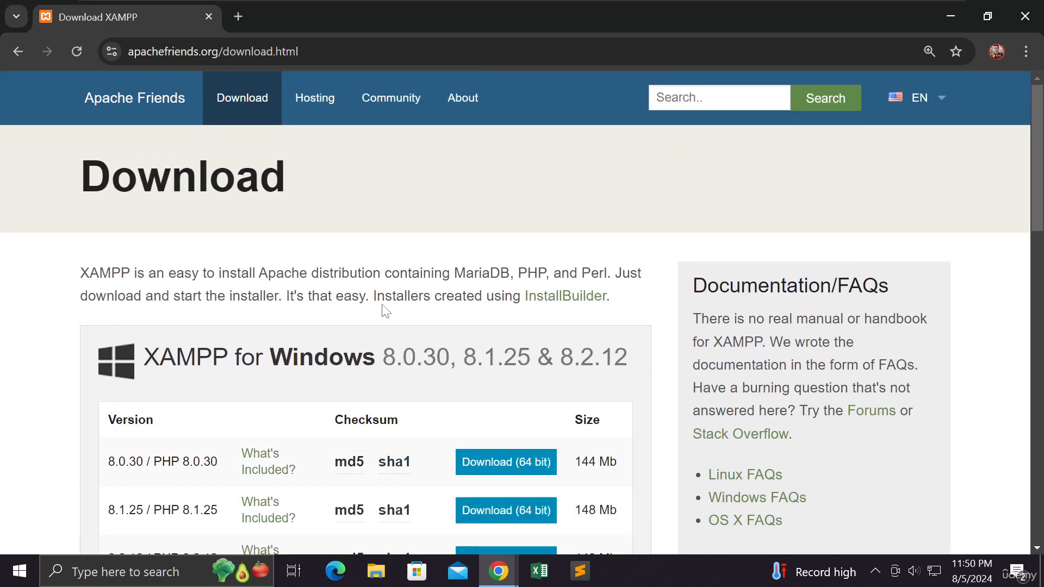
{"action": "scroll", "coordinate": [386, 307], "scroll_direction": "down", "scroll_amount": 3}
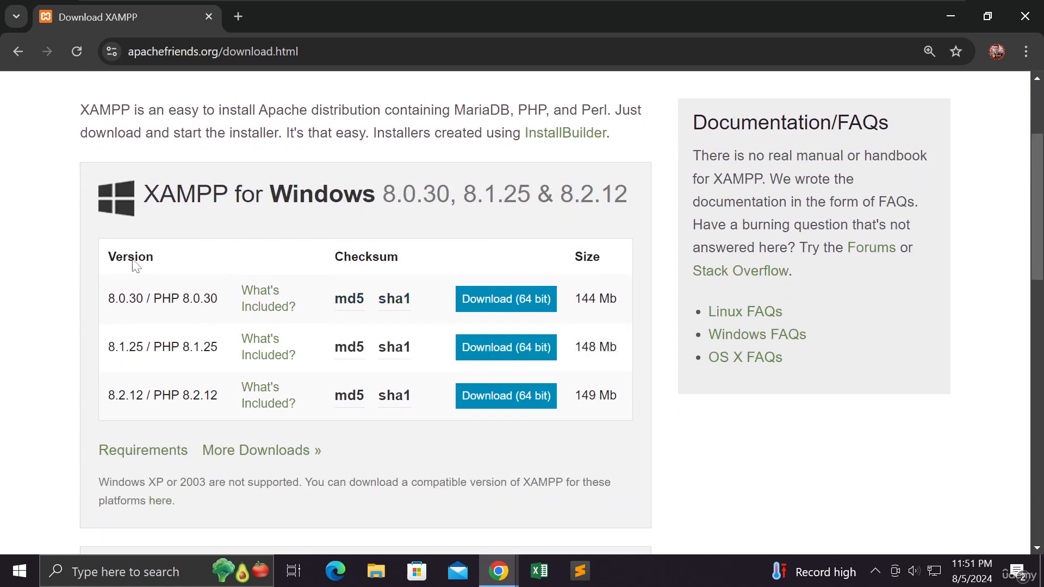
{"action": "scroll", "coordinate": [98, 277], "scroll_direction": "down", "scroll_amount": 6}
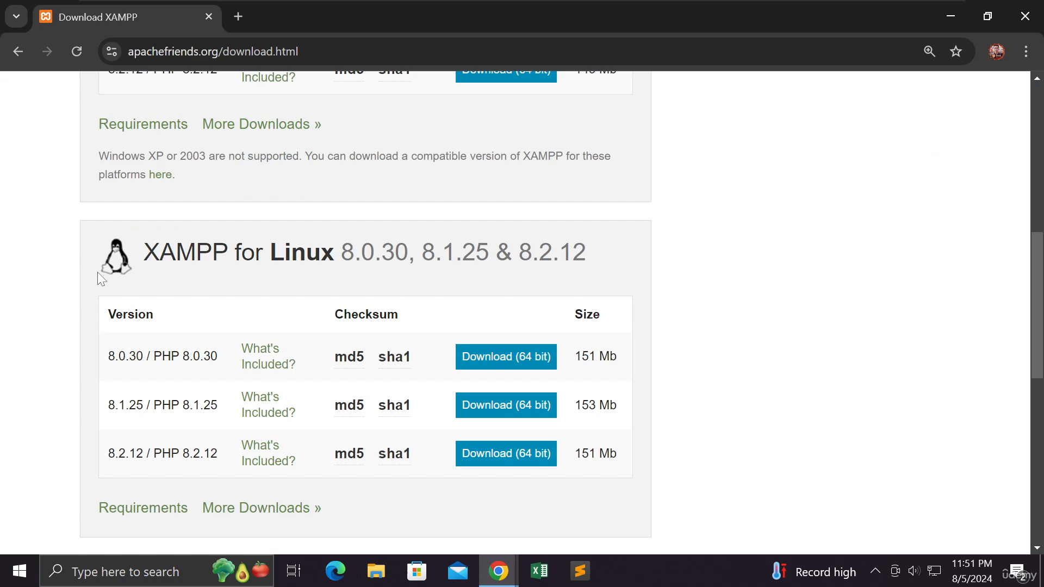
{"action": "scroll", "coordinate": [249, 274], "scroll_direction": "down", "scroll_amount": 6}
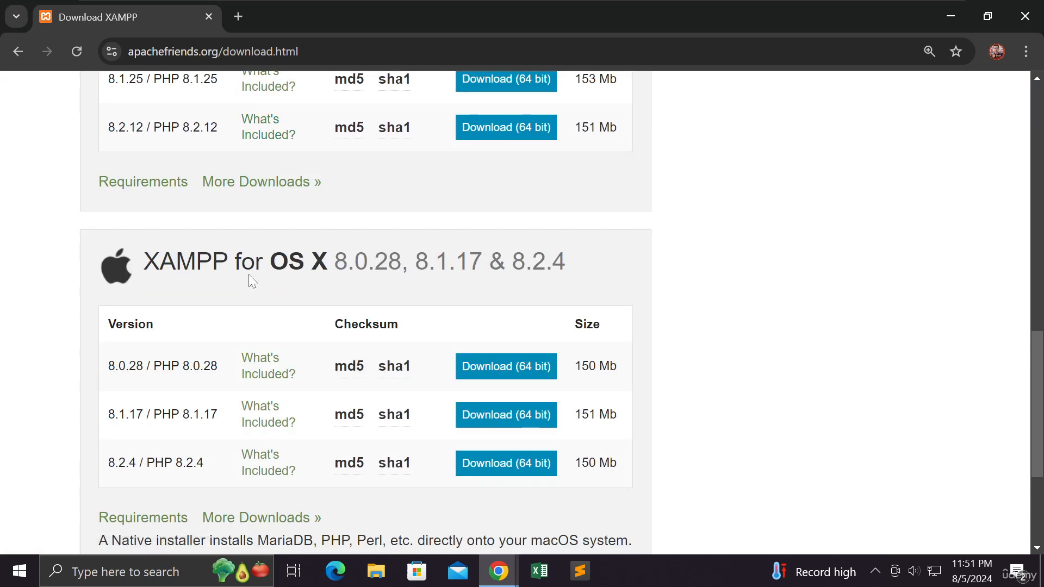
{"action": "scroll", "coordinate": [252, 280], "scroll_direction": "down", "scroll_amount": 3}
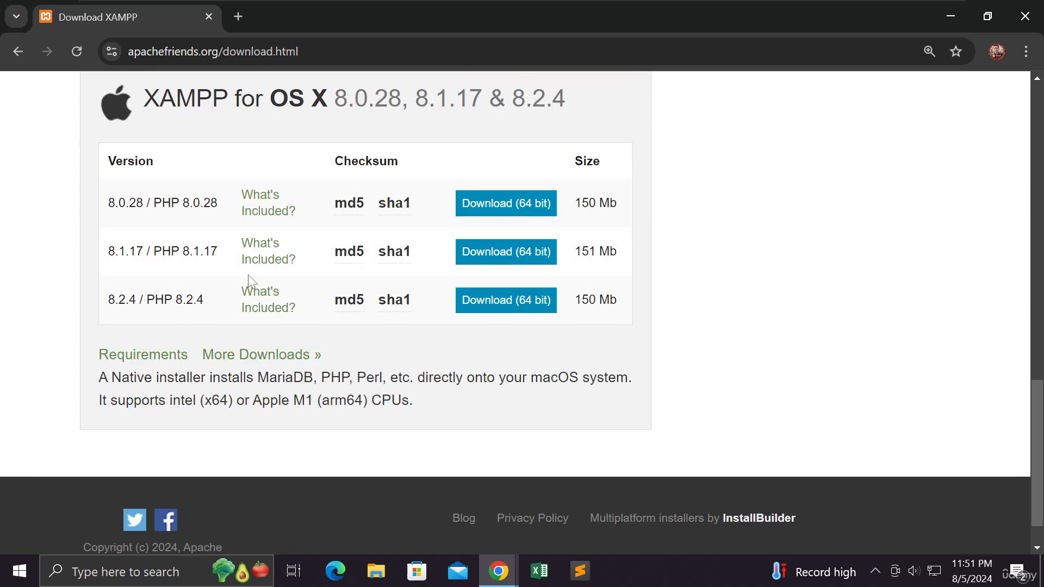
{"action": "scroll", "coordinate": [251, 278], "scroll_direction": "down", "scroll_amount": 1}
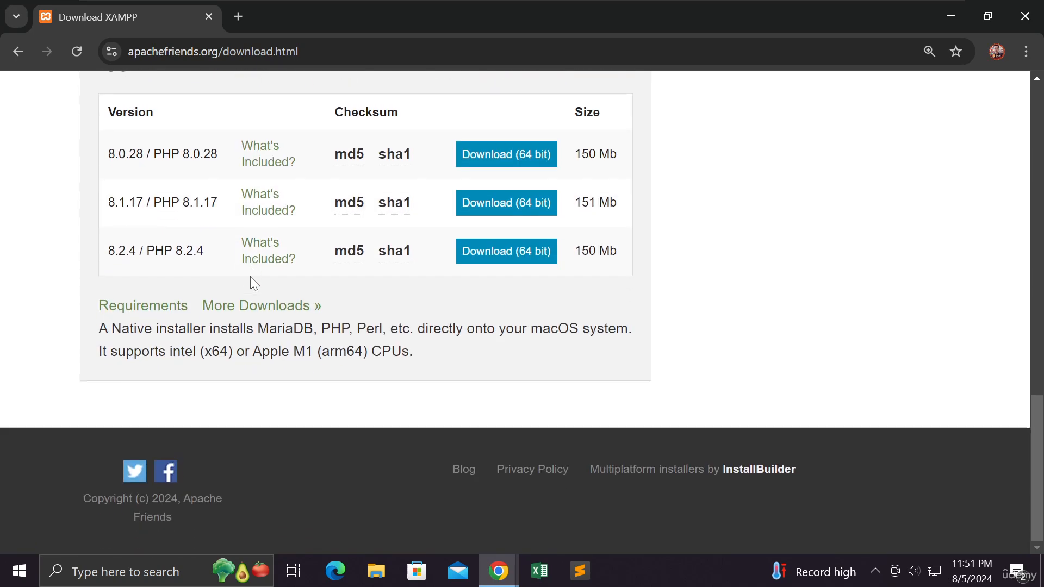
{"action": "scroll", "coordinate": [250, 277], "scroll_direction": "up", "scroll_amount": 14}
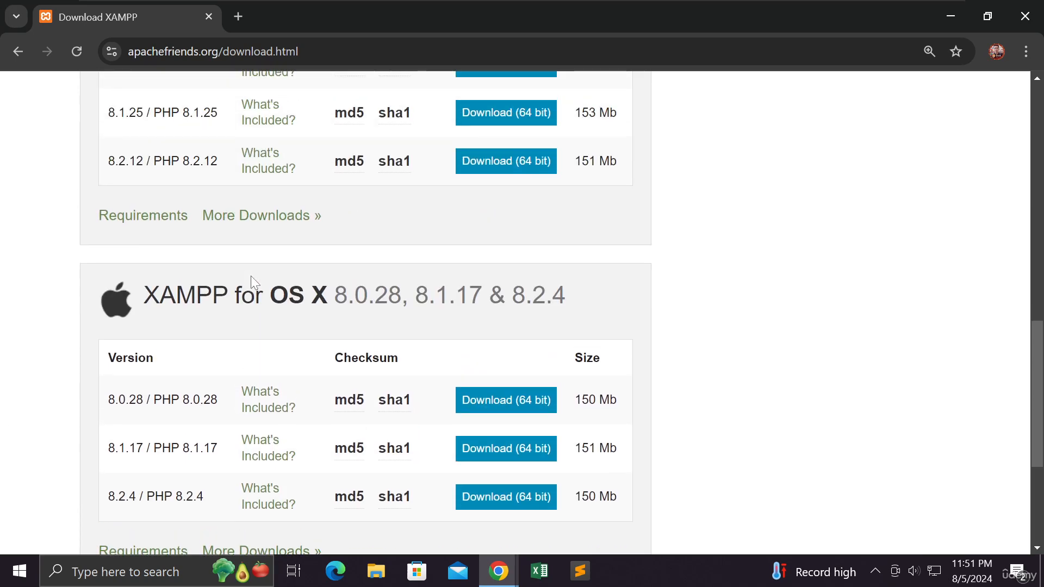
{"action": "scroll", "coordinate": [253, 283], "scroll_direction": "up", "scroll_amount": 3}
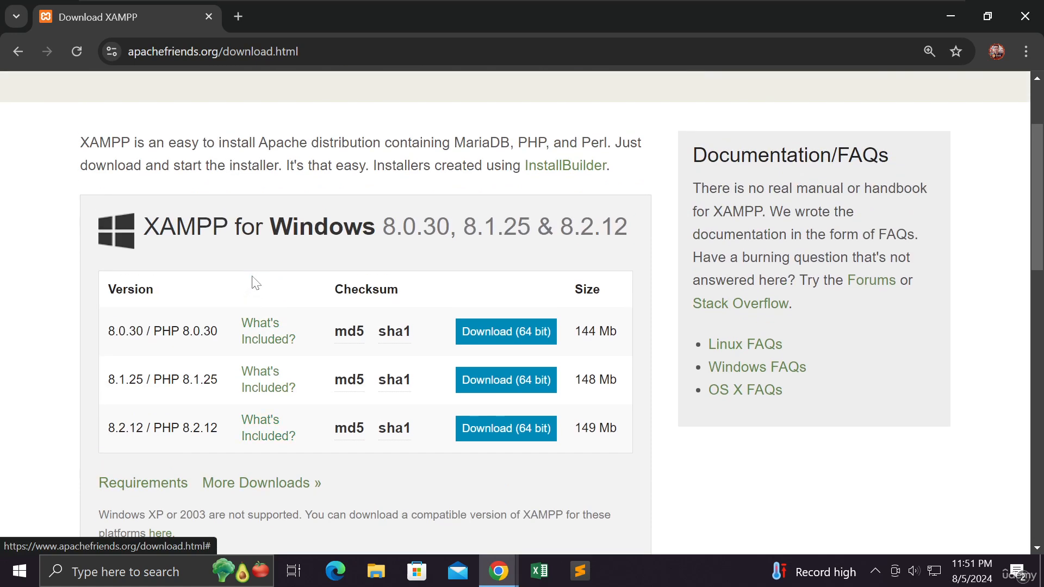
- Start the 64-bit download of XAMPP 8.0.30 for Windows and switch to its SourceForge download page
{"action": "left_click", "coordinate": [507, 333]}
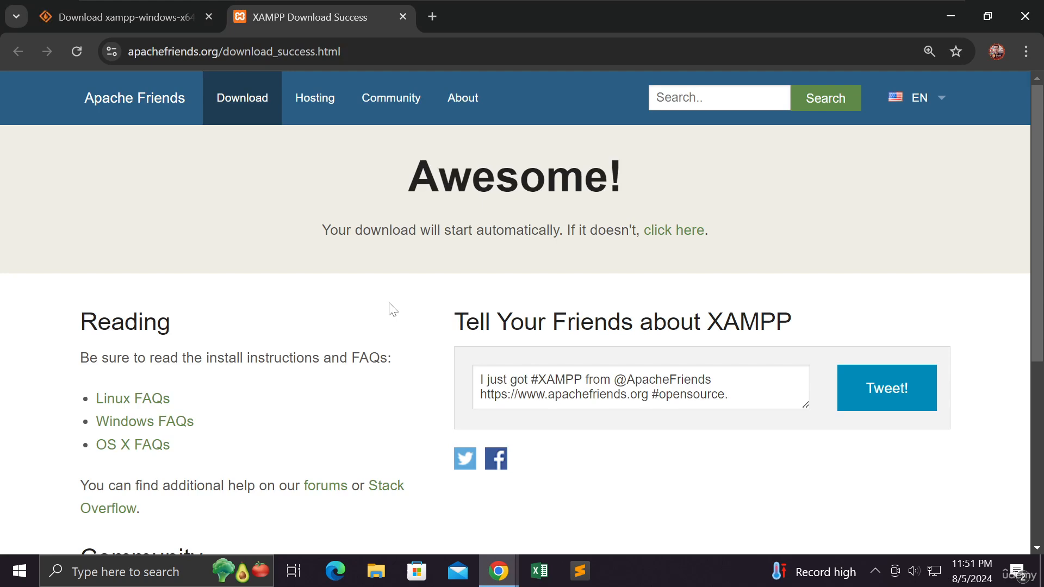
{"action": "scroll", "coordinate": [391, 309], "scroll_direction": "down", "scroll_amount": 3}
{"action": "scroll", "coordinate": [391, 308], "scroll_direction": "up", "scroll_amount": 3}
{"action": "left_click", "coordinate": [153, 22]}
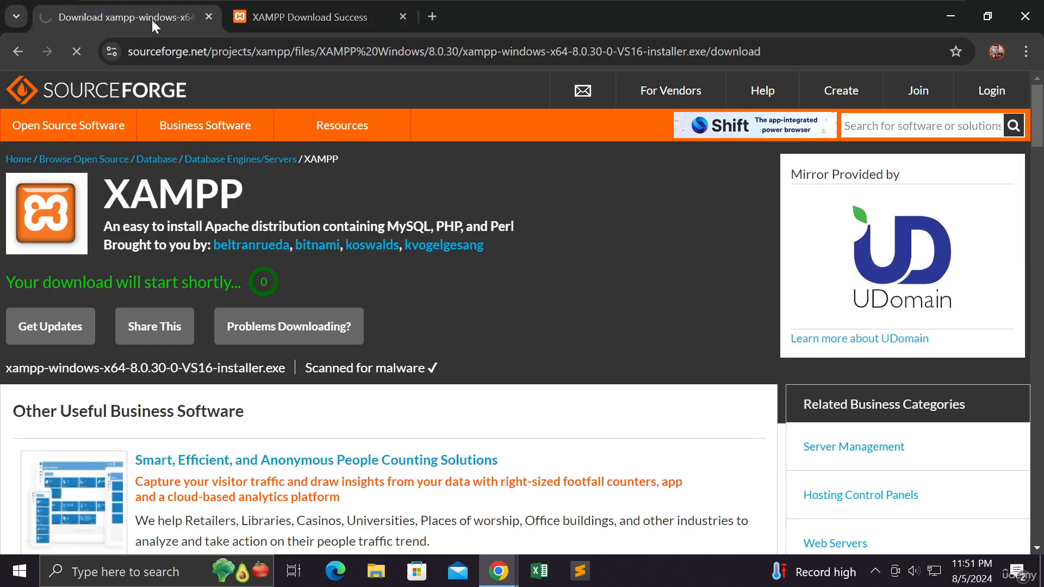
{"action": "mouse_move", "coordinate": [402, 197]}
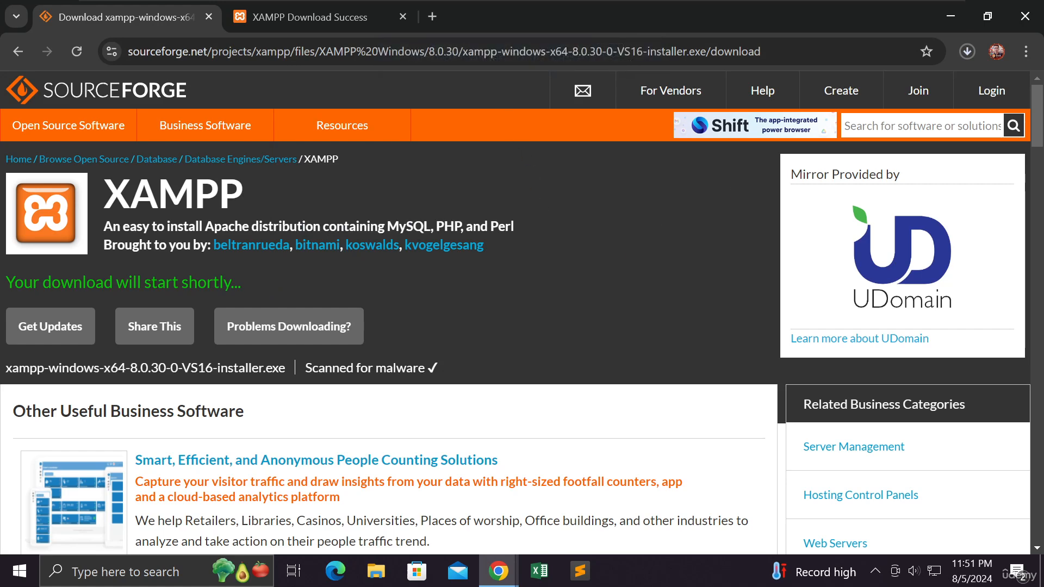
- Cancel the running XAMPP installer download and close the recent download history
{"action": "left_click", "coordinate": [962, 53]}
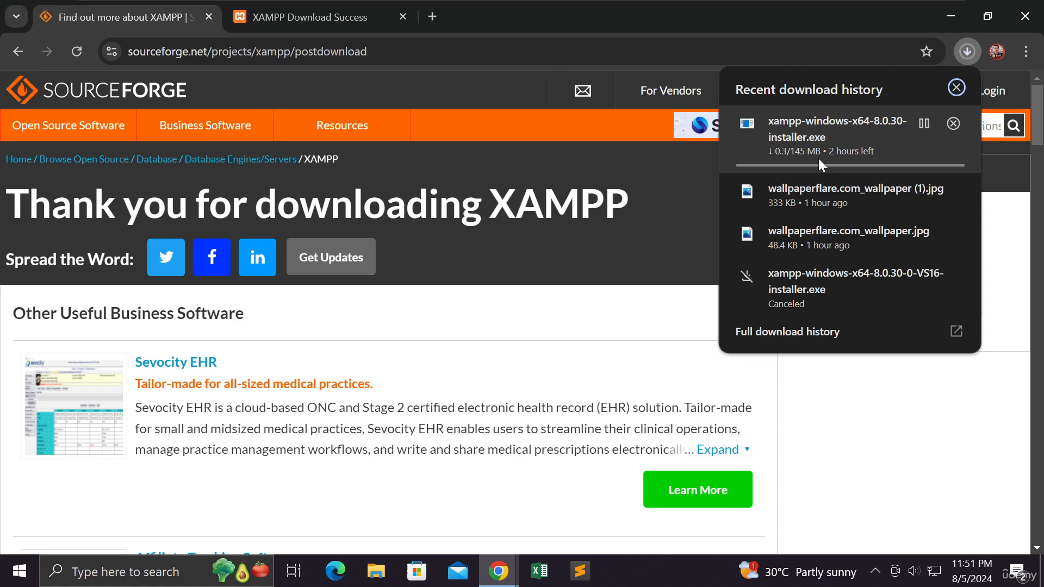
{"action": "left_click", "coordinate": [952, 124]}
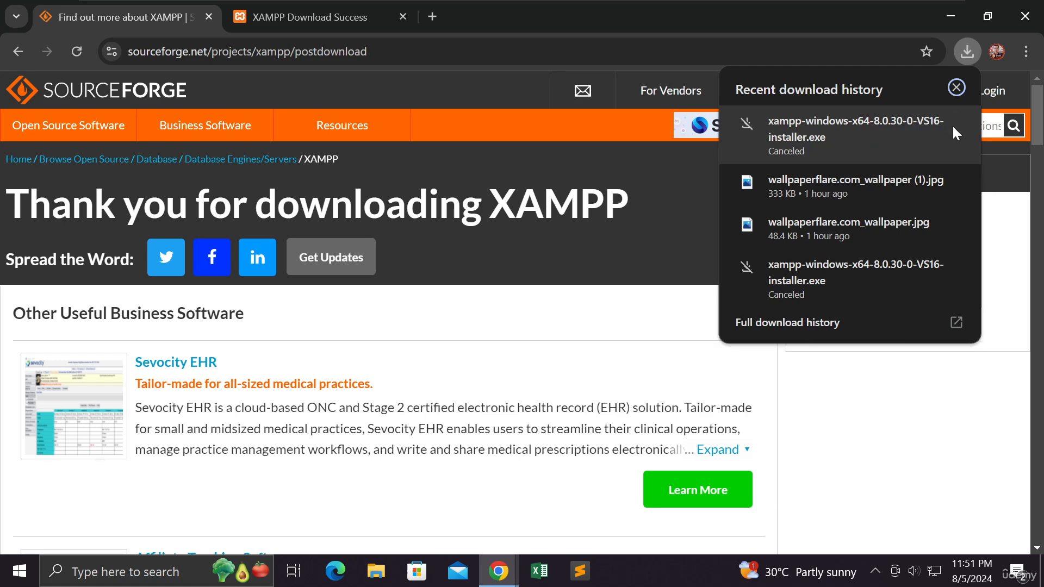
{"action": "left_click", "coordinate": [955, 88]}
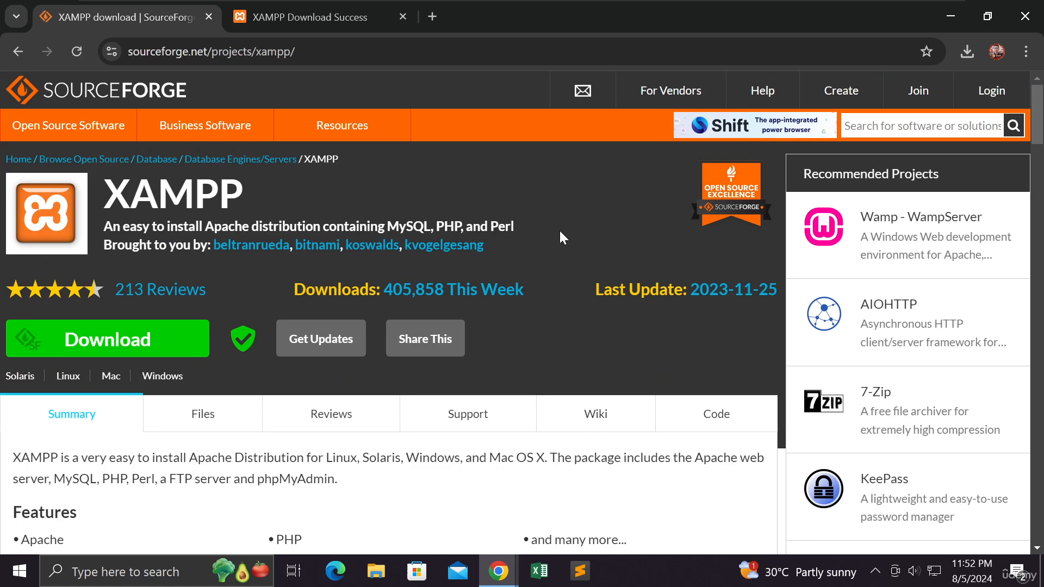
- Highlight the XAMPP project address sourceforge.net/projects/xampp/ and open the project's file listing
{"action": "scroll", "coordinate": [560, 232], "scroll_direction": "down", "scroll_amount": 3}
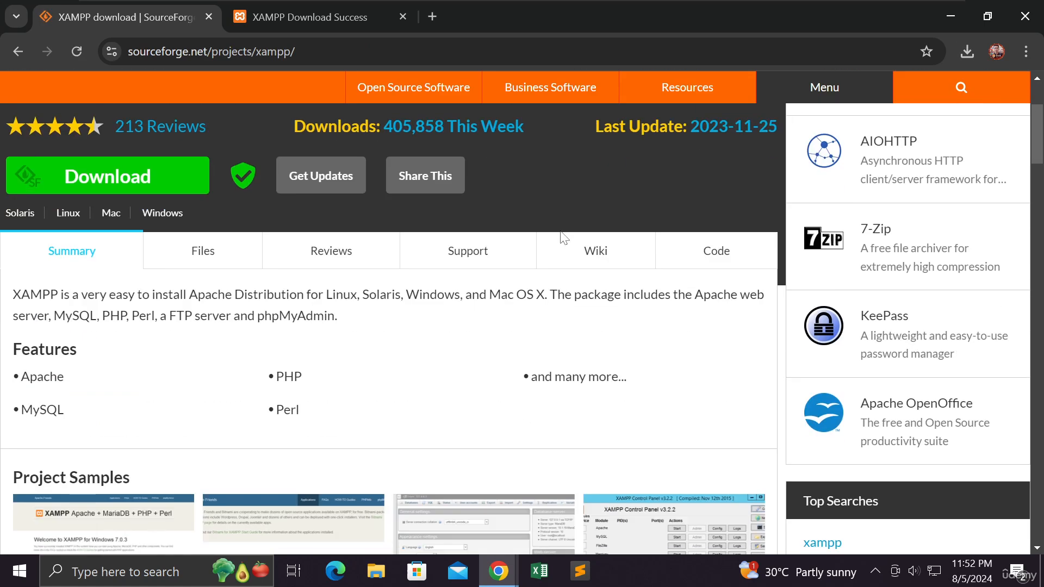
{"action": "key", "text": "ctrl+minus"}
{"action": "key", "text": "ctrl+minus"}
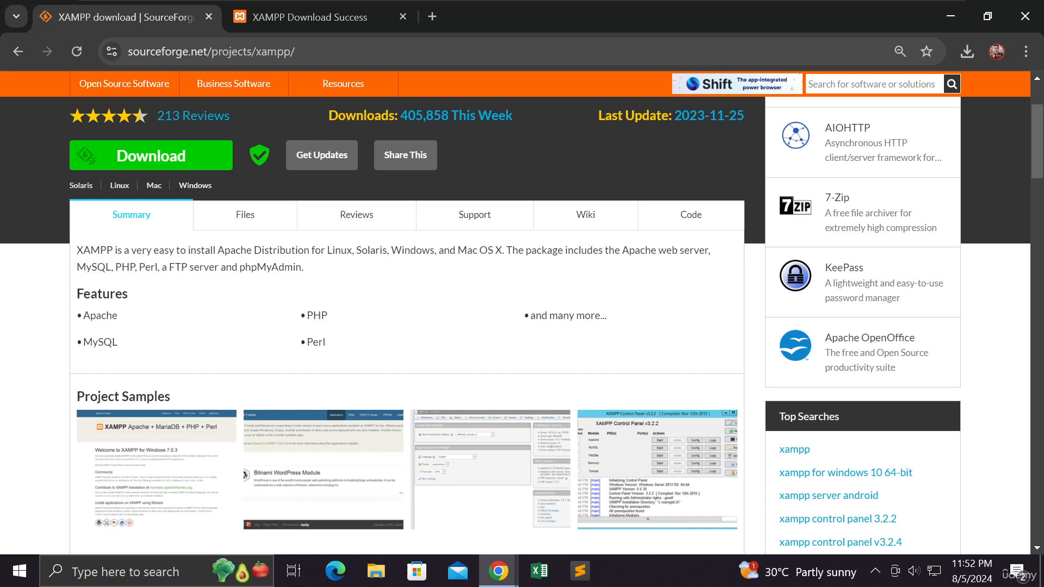
{"action": "left_click_drag", "start_coordinate": [298, 52], "coordinate": [129, 51]}
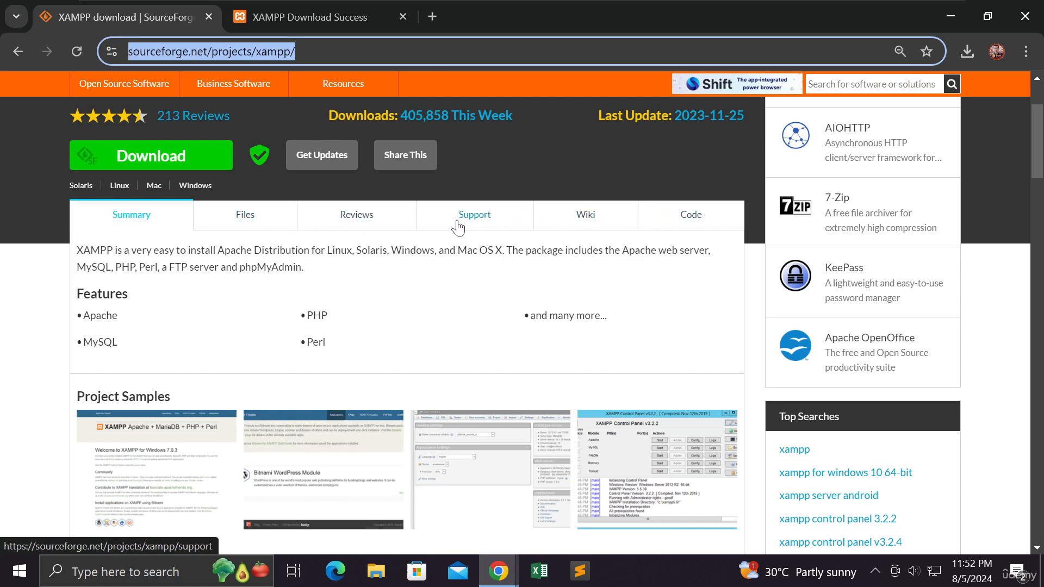
{"action": "left_click", "coordinate": [245, 220]}
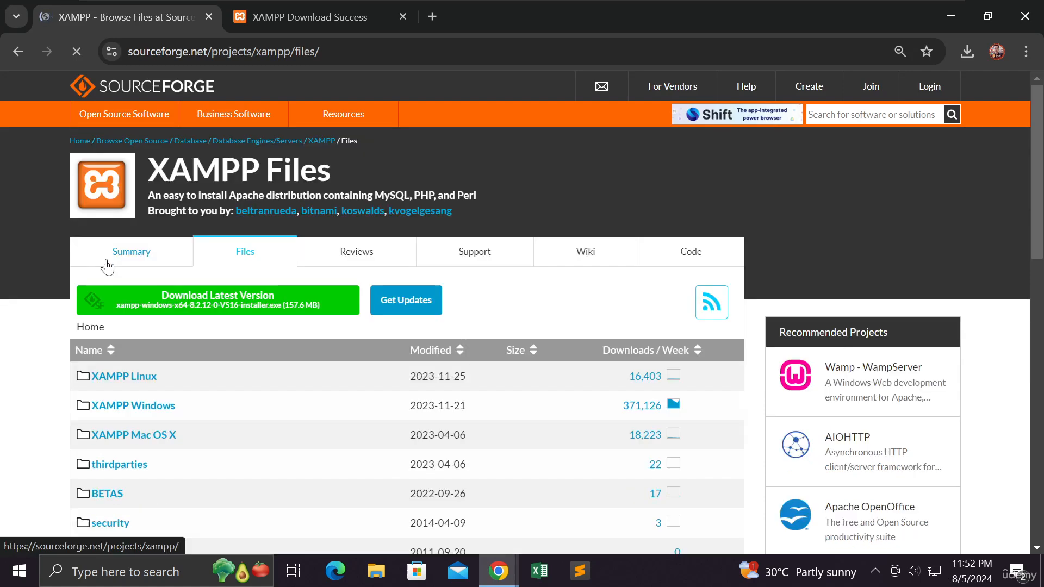
- Open the XAMPP Windows folder in the file listing and go into its 8.0.30 version folder
{"action": "scroll", "coordinate": [87, 261], "scroll_direction": "down", "scroll_amount": 5}
{"action": "scroll", "coordinate": [70, 245], "scroll_direction": "up", "scroll_amount": 1}
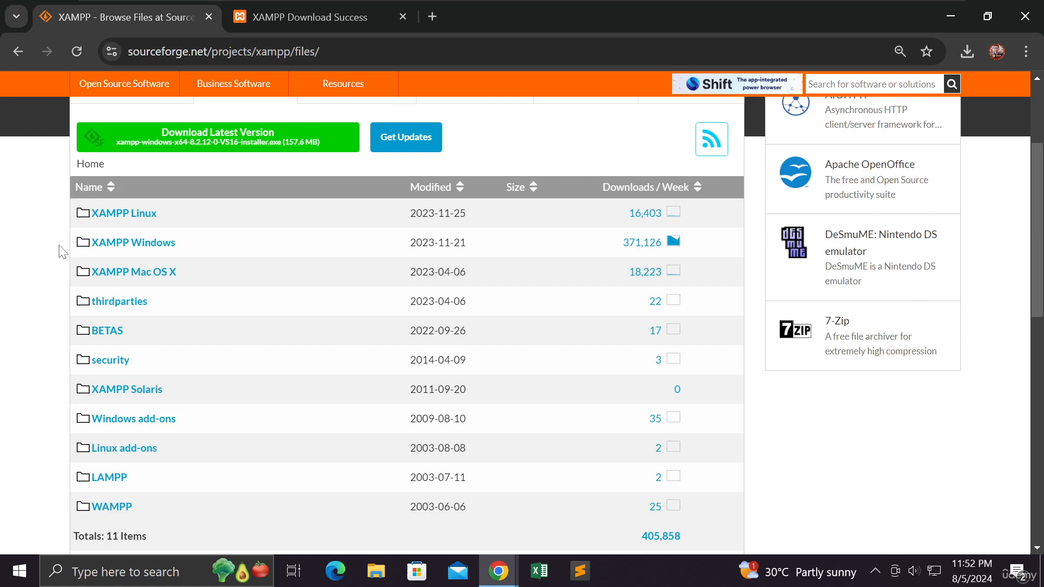
{"action": "scroll", "coordinate": [113, 251], "scroll_direction": "down", "scroll_amount": 1}
{"action": "scroll", "coordinate": [113, 251], "scroll_direction": "up", "scroll_amount": 1}
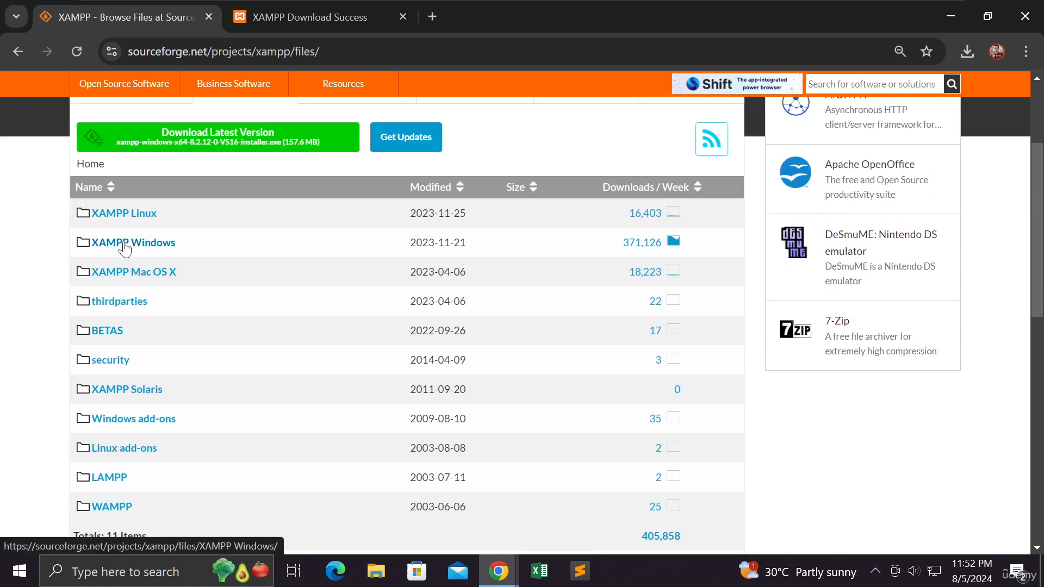
{"action": "left_click", "coordinate": [125, 246]}
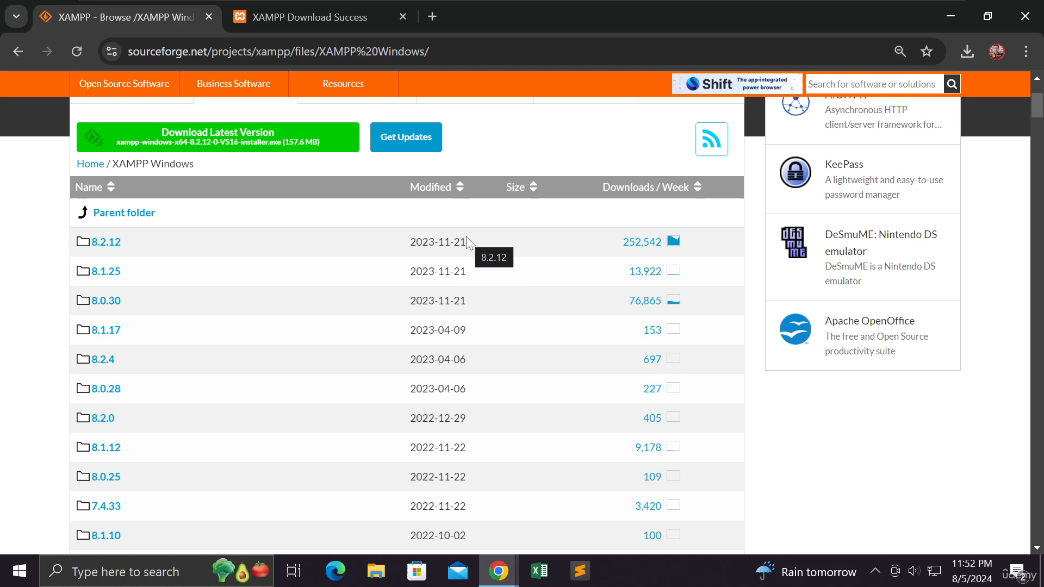
{"action": "mouse_move", "coordinate": [465, 243]}
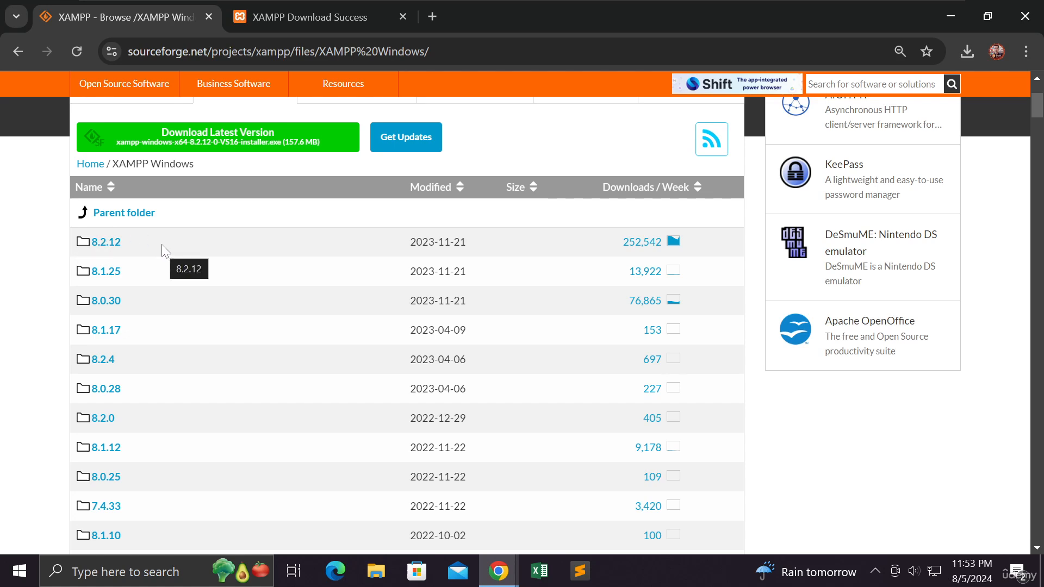
{"action": "left_click", "coordinate": [107, 306]}
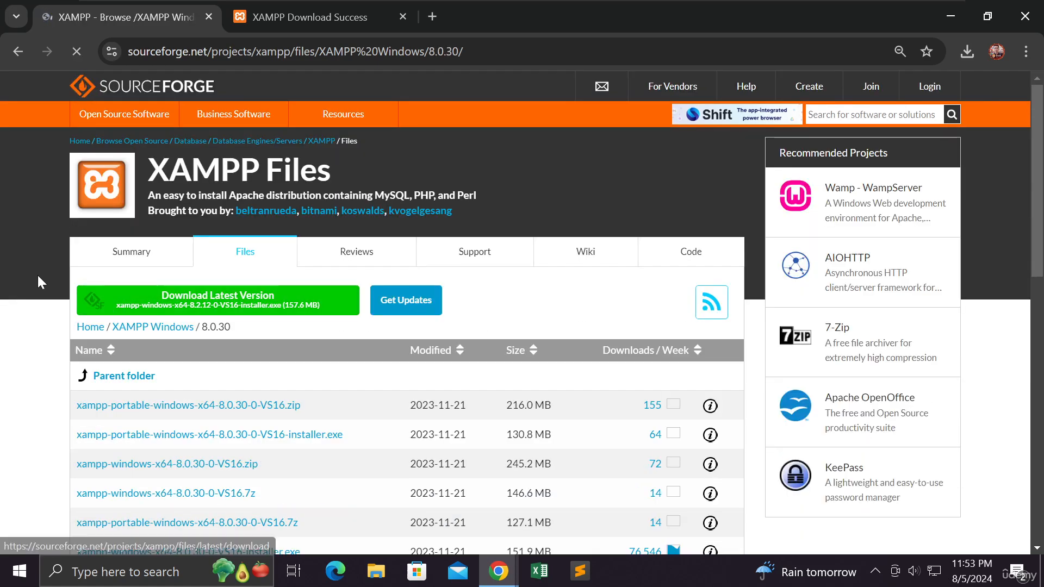
- Switch to File Explorer, open the Downloads folder and select the XAMPP portable 8.0.30 installer
{"action": "scroll", "coordinate": [37, 273], "scroll_direction": "down", "scroll_amount": 5}
{"action": "scroll", "coordinate": [37, 280], "scroll_direction": "up", "scroll_amount": 2}
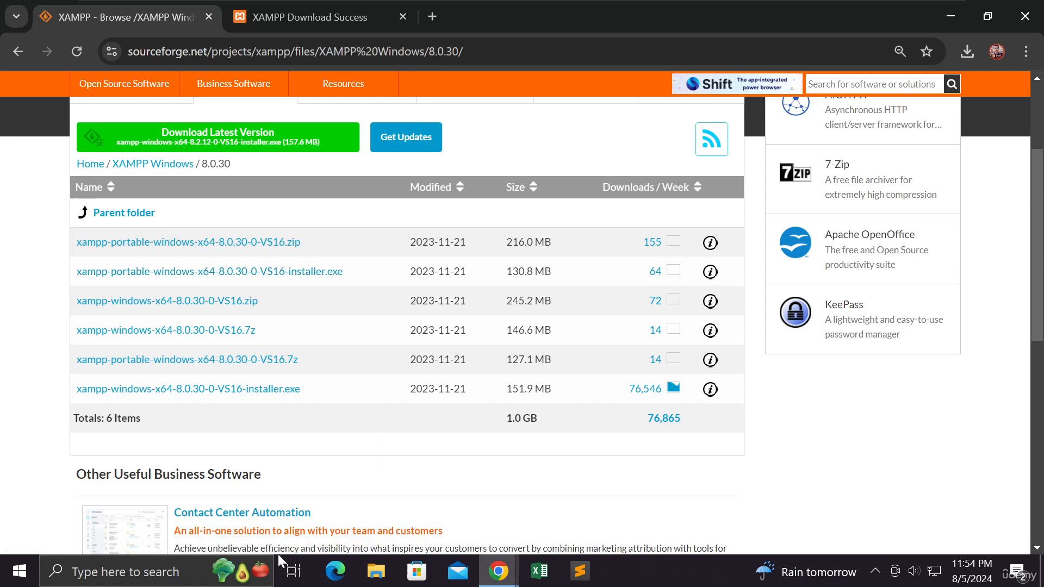
{"action": "left_click", "coordinate": [384, 572]}
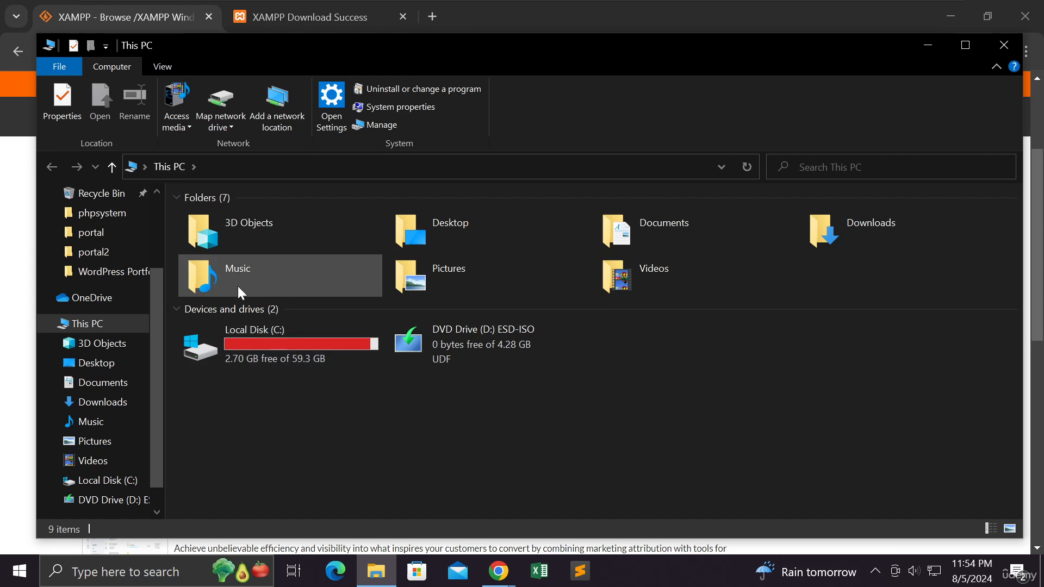
{"action": "left_click_drag", "start_coordinate": [159, 293], "coordinate": [158, 214]}
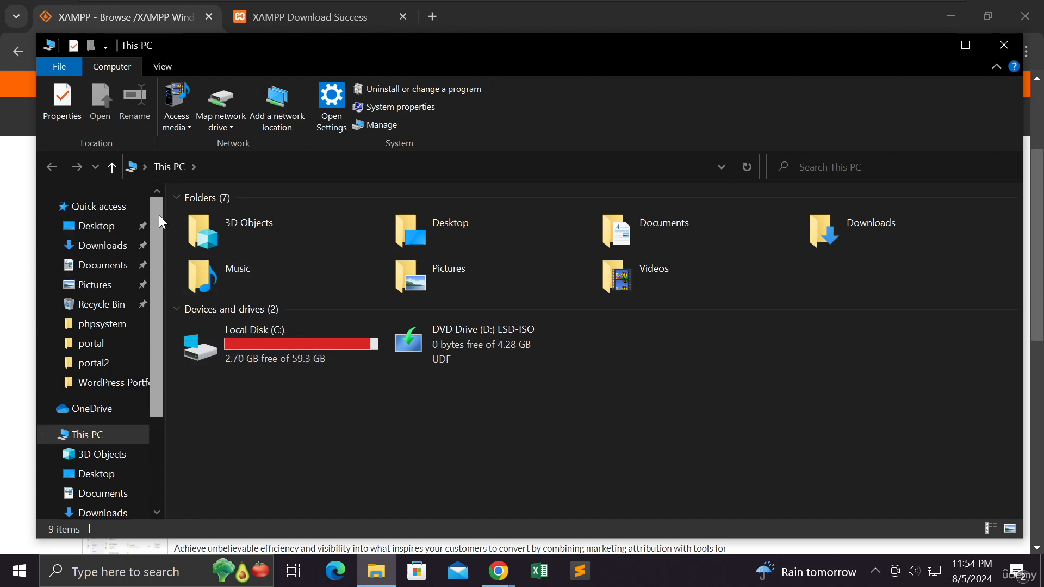
{"action": "left_click", "coordinate": [103, 245]}
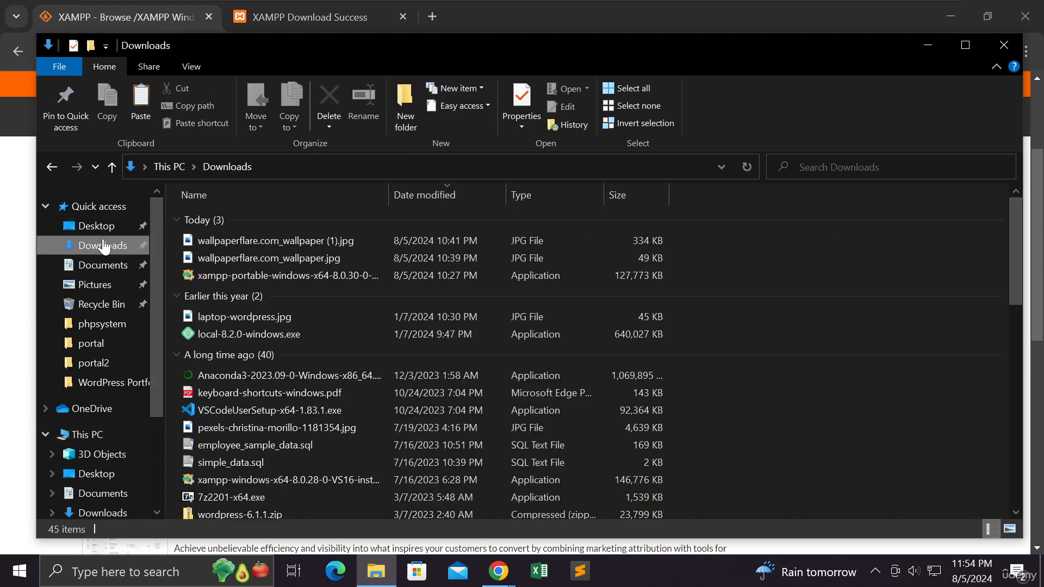
{"action": "left_click", "coordinate": [295, 278]}
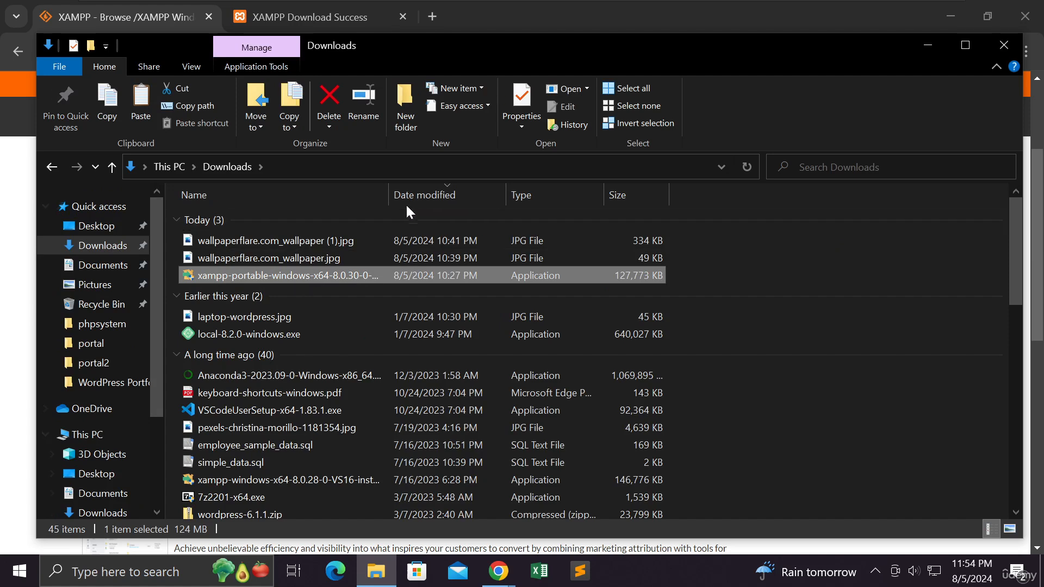
- Widen the Name column, launch the XAMPP portable installer with permission to change the device, and minimize File Explorer
{"action": "left_click_drag", "start_coordinate": [390, 196], "coordinate": [538, 195]}
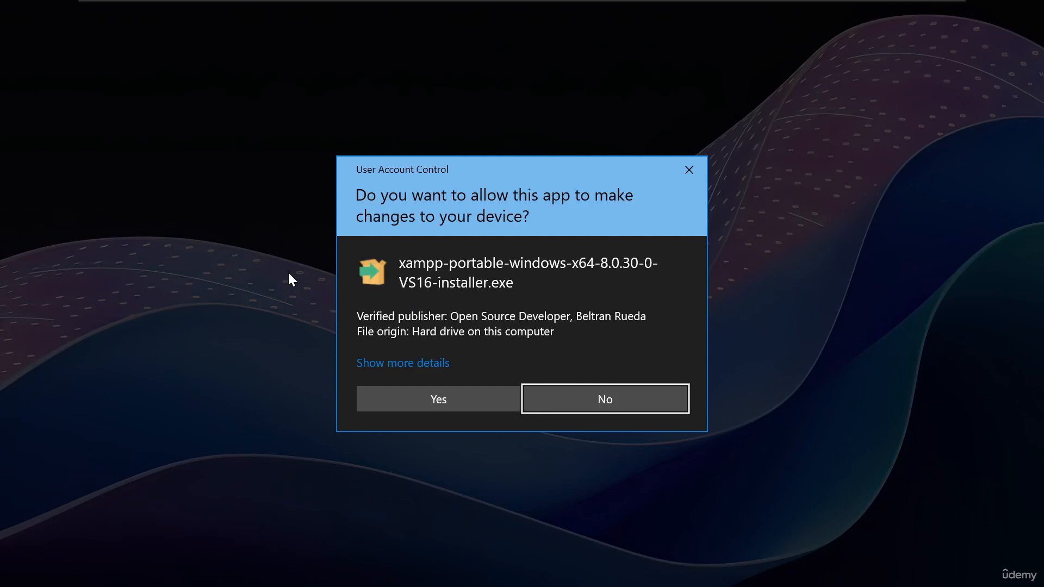
{"action": "left_click", "coordinate": [459, 390]}
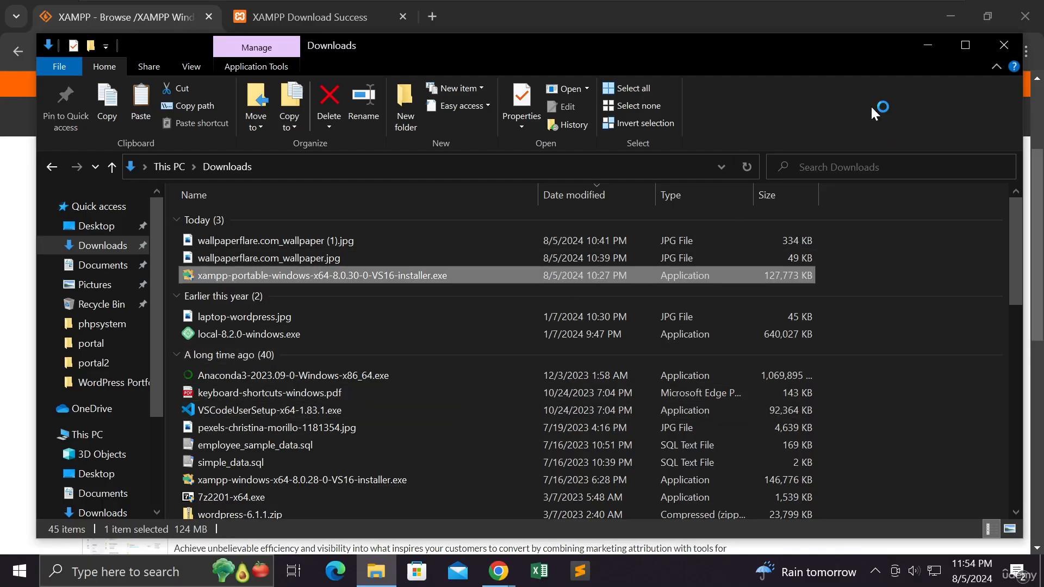
{"action": "left_click", "coordinate": [926, 48]}
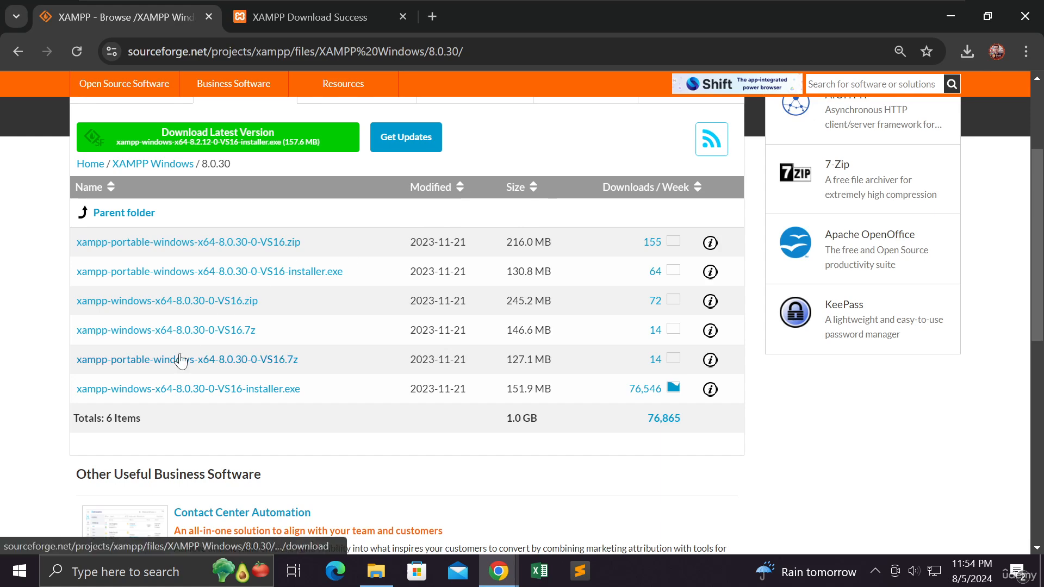
- Search Windows for xampp
{"action": "left_click", "coordinate": [27, 577]}
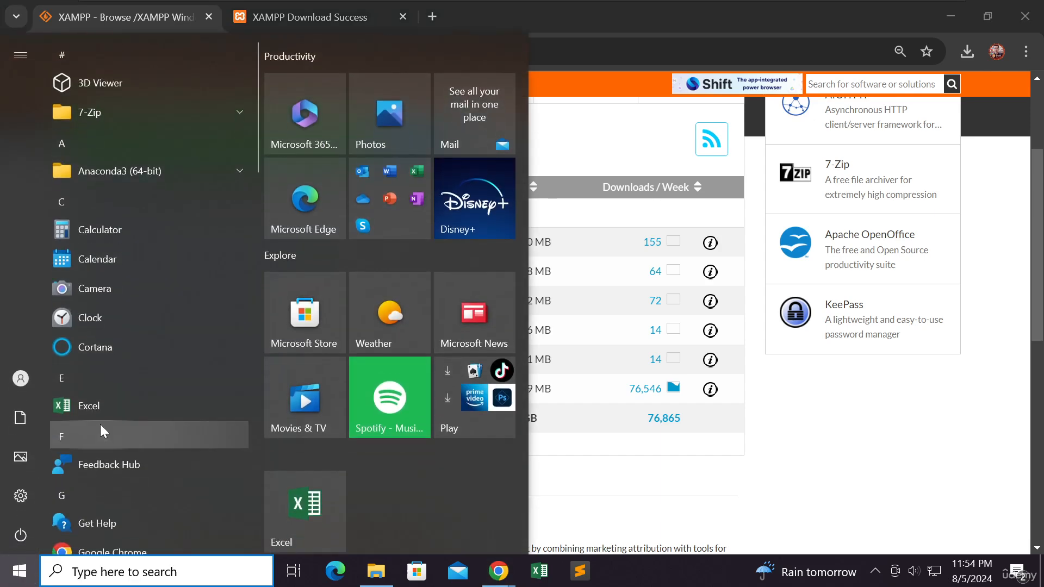
{"action": "left_click", "coordinate": [108, 575]}
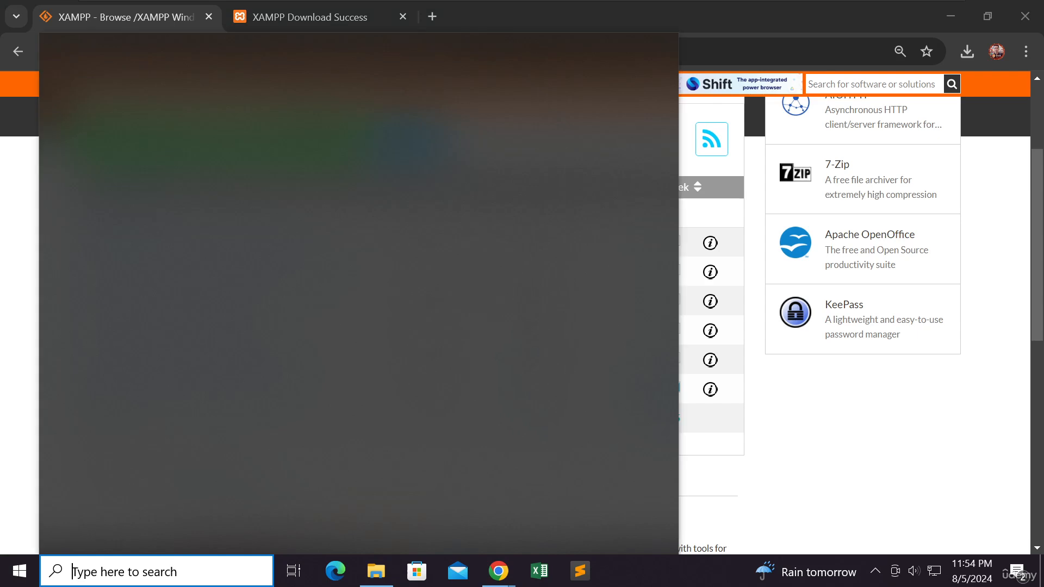
{"action": "type", "text": "xampp"}
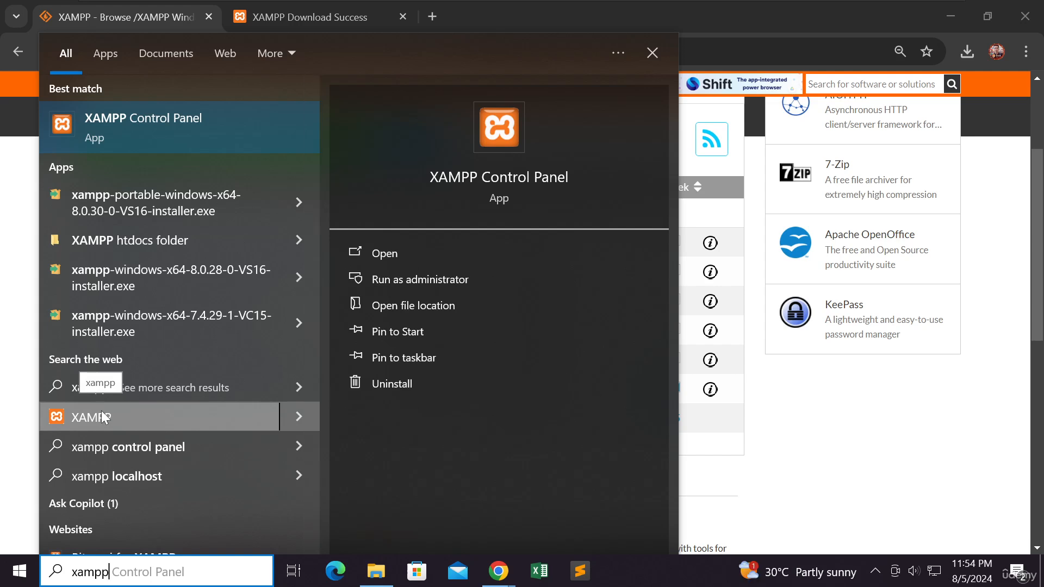
- Find the XAMPP folder in the list of installed apps and expand it
{"action": "left_click", "coordinate": [23, 576]}
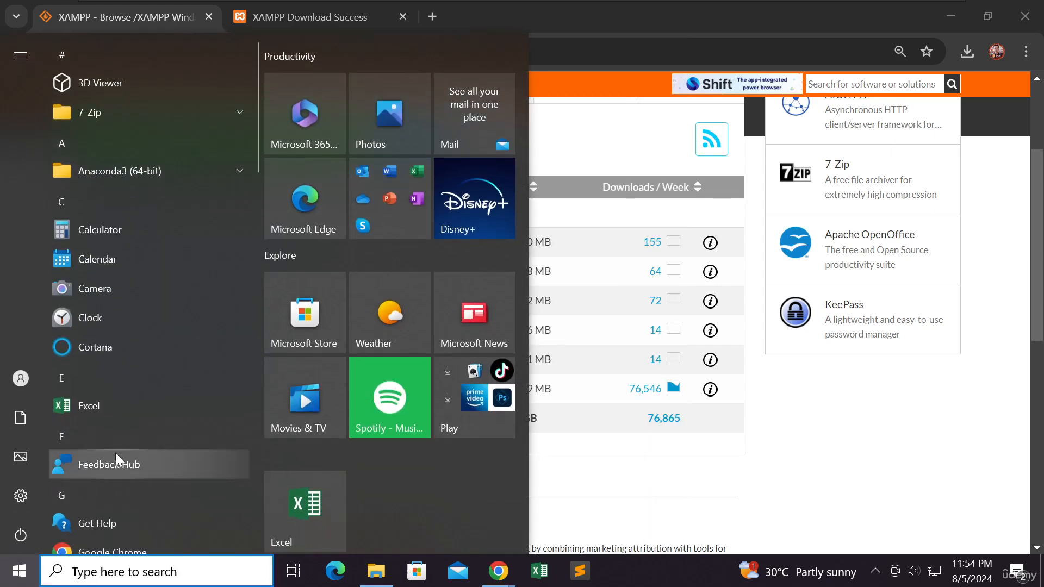
{"action": "scroll", "coordinate": [115, 453], "scroll_direction": "down", "scroll_amount": 6}
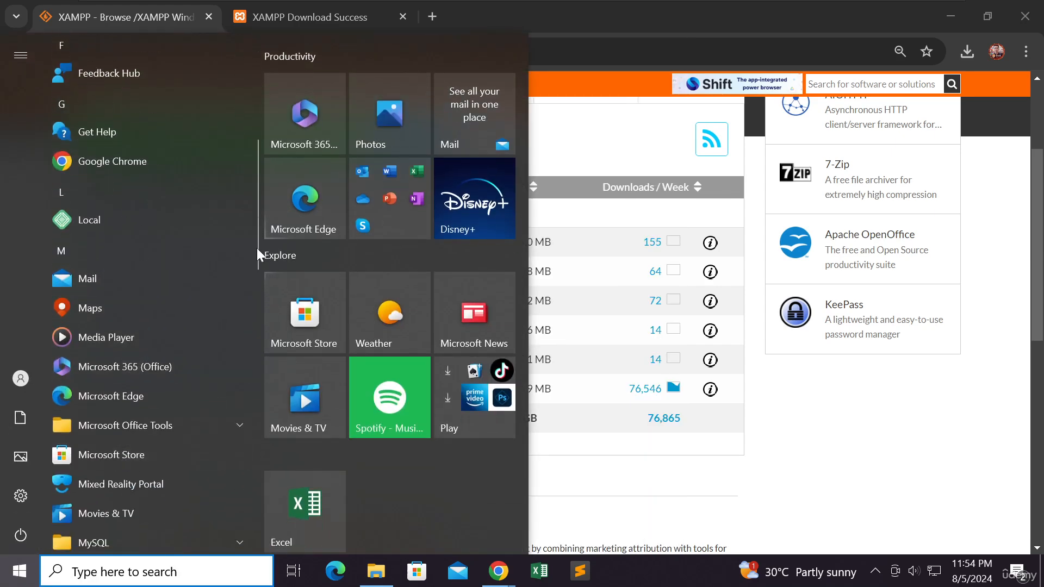
{"action": "left_click_drag", "start_coordinate": [254, 246], "coordinate": [236, 525]}
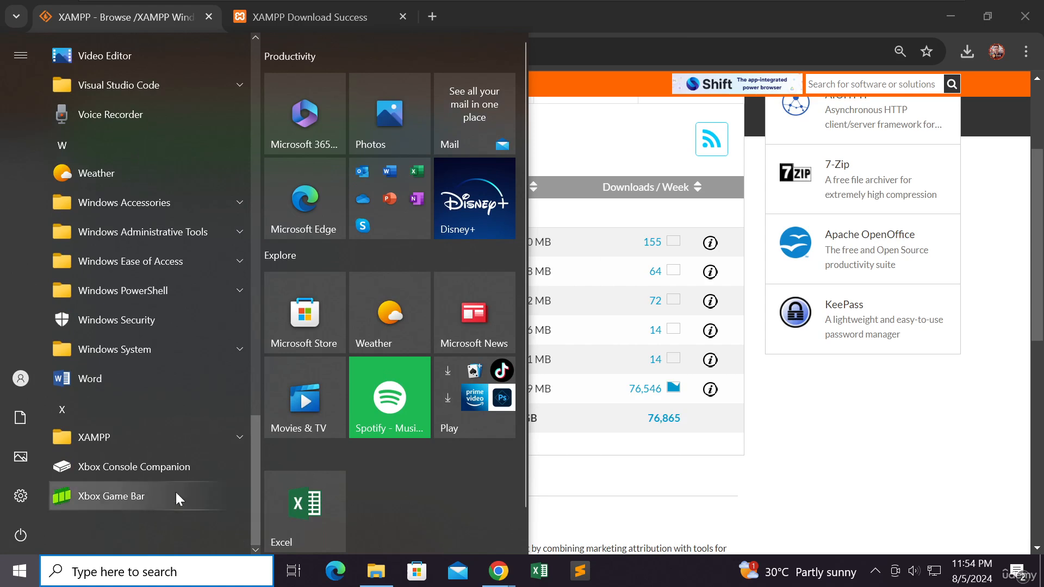
{"action": "left_click", "coordinate": [155, 432]}
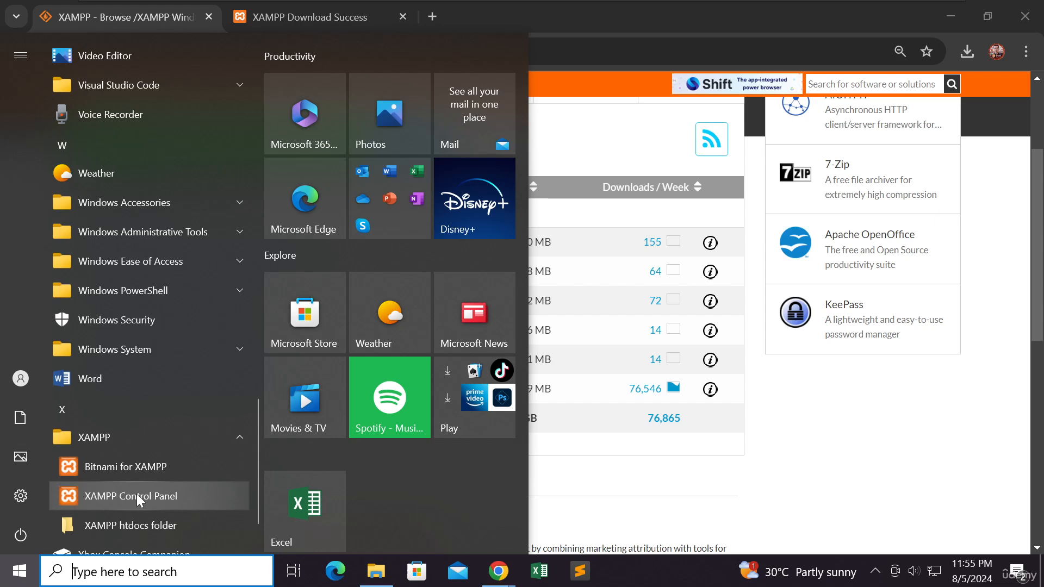
- Run xampp-portable-windows-x64-8.0.30-0-VS16-installer.exe from the Downloads folder and allow it to make changes to the device
{"action": "left_click", "coordinate": [377, 572]}
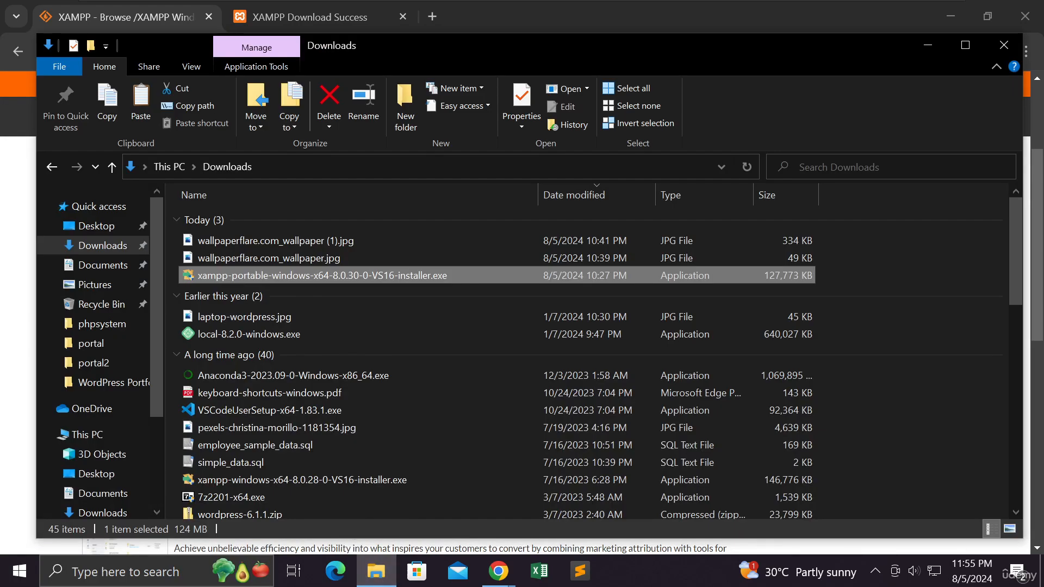
{"action": "mouse_move", "coordinate": [511, 585]}
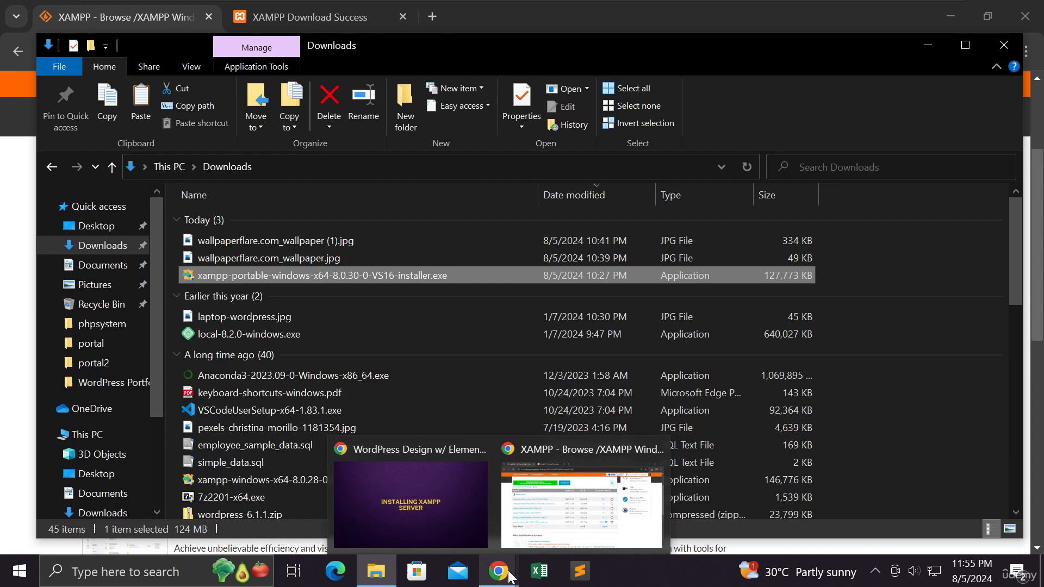
{"action": "double_click", "coordinate": [393, 273]}
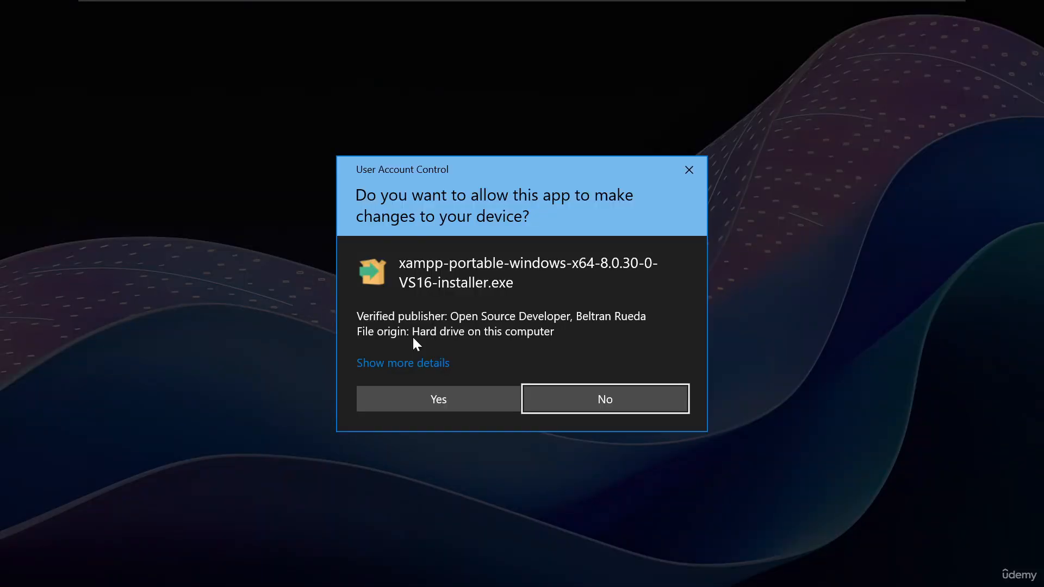
{"action": "left_click", "coordinate": [411, 391]}
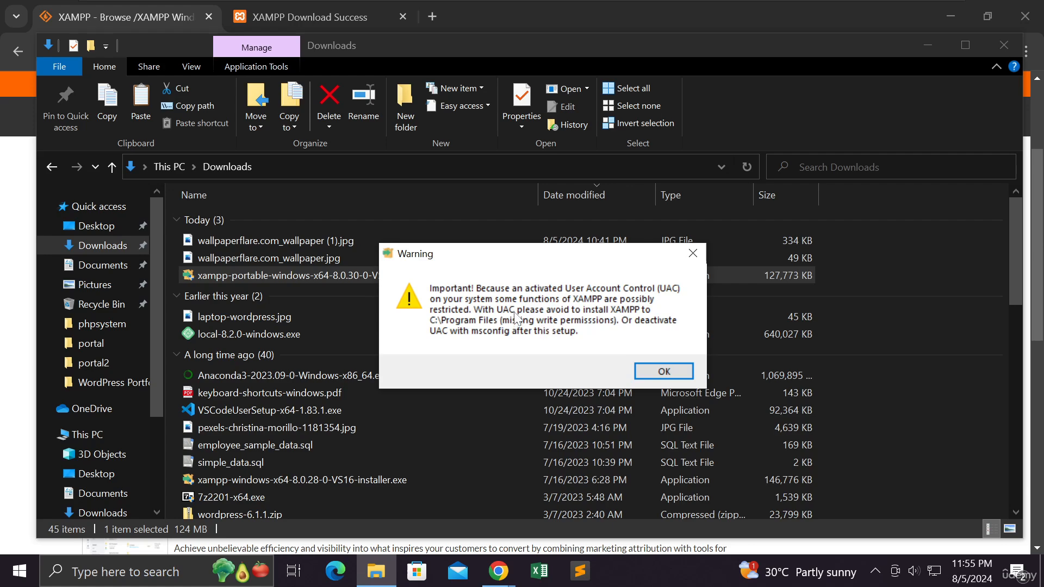
- Acknowledge the User Account Control warning and advance the XAMPP setup to the installation folder choice, keeping all components selected
{"action": "left_click", "coordinate": [652, 372]}
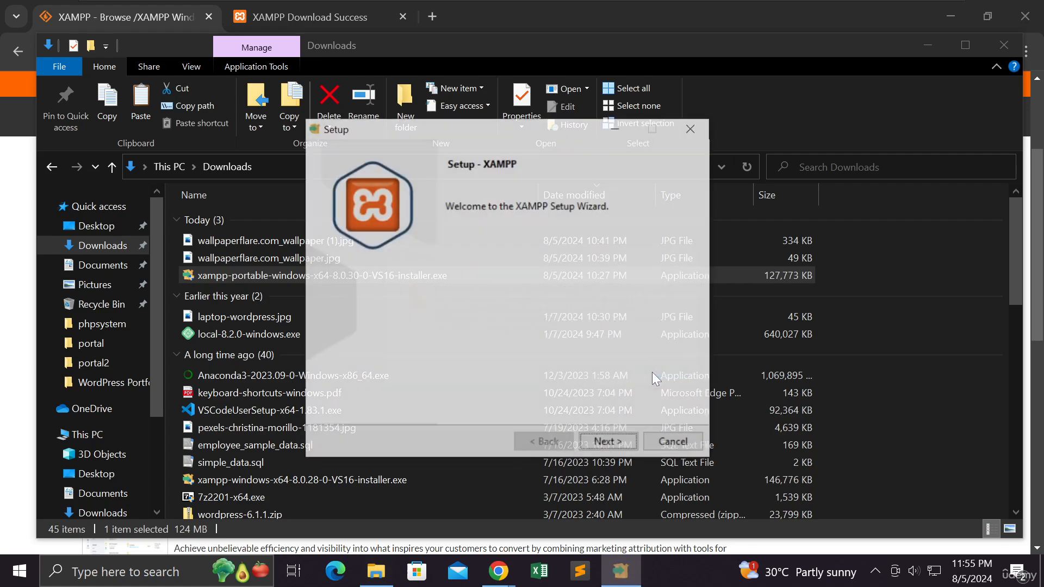
{"action": "left_click", "coordinate": [605, 445]}
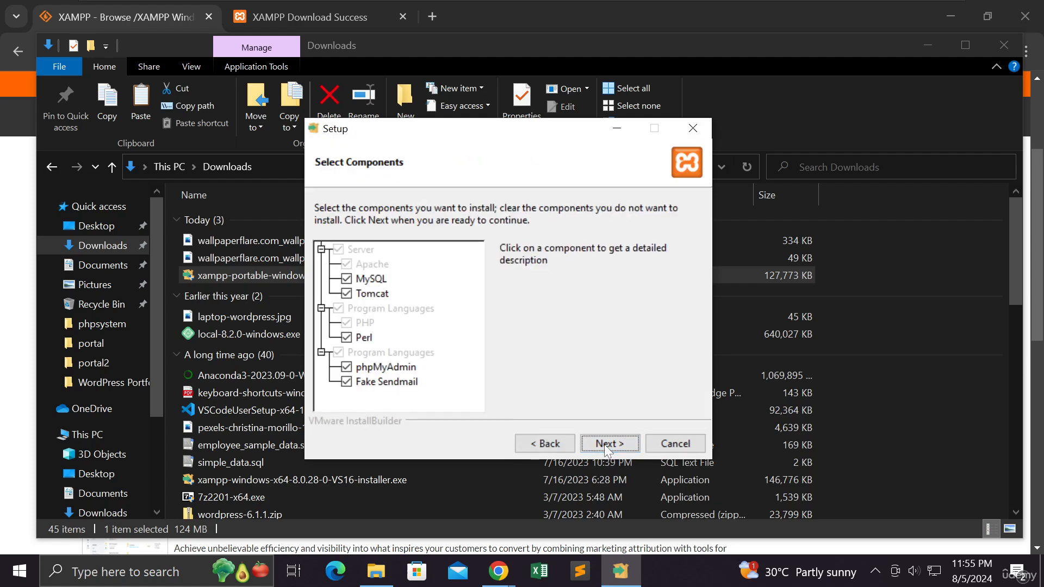
{"action": "left_click", "coordinate": [605, 445]}
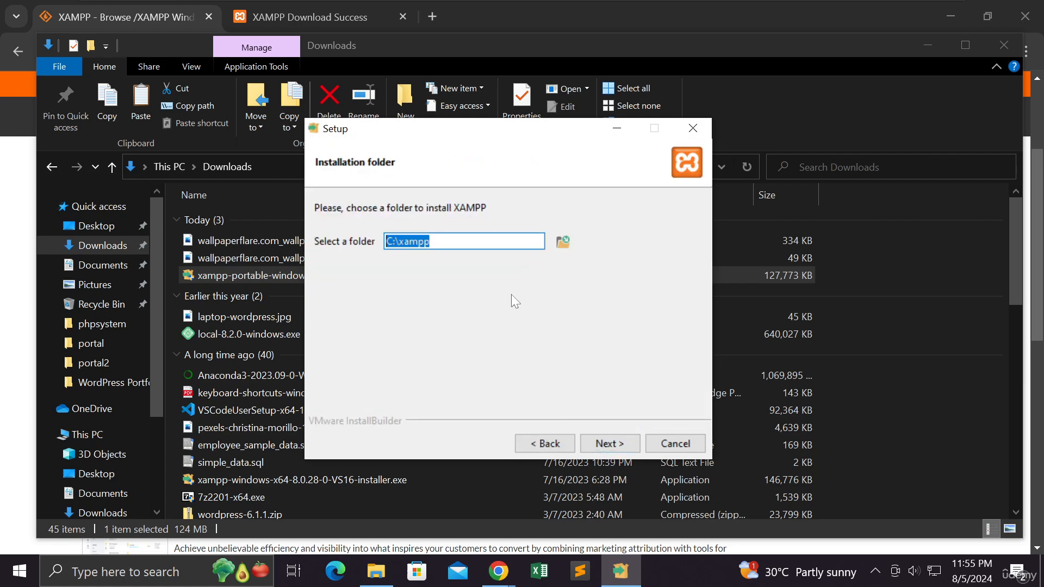
- Browse for the XAMPP installation folder, select Documents and expand its subfolders
{"action": "left_click", "coordinate": [563, 240]}
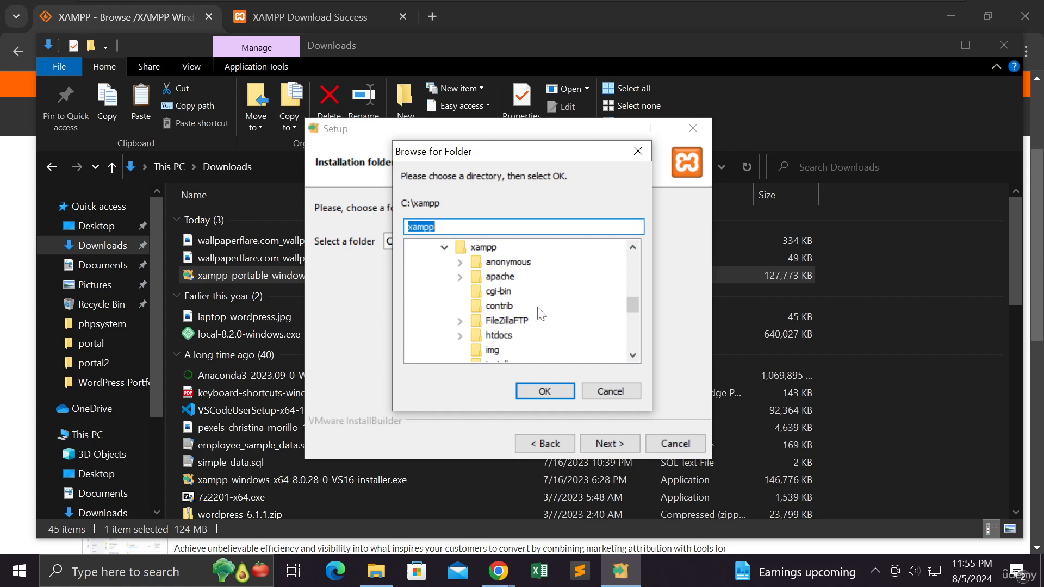
{"action": "scroll", "coordinate": [537, 310], "scroll_direction": "down", "scroll_amount": 7}
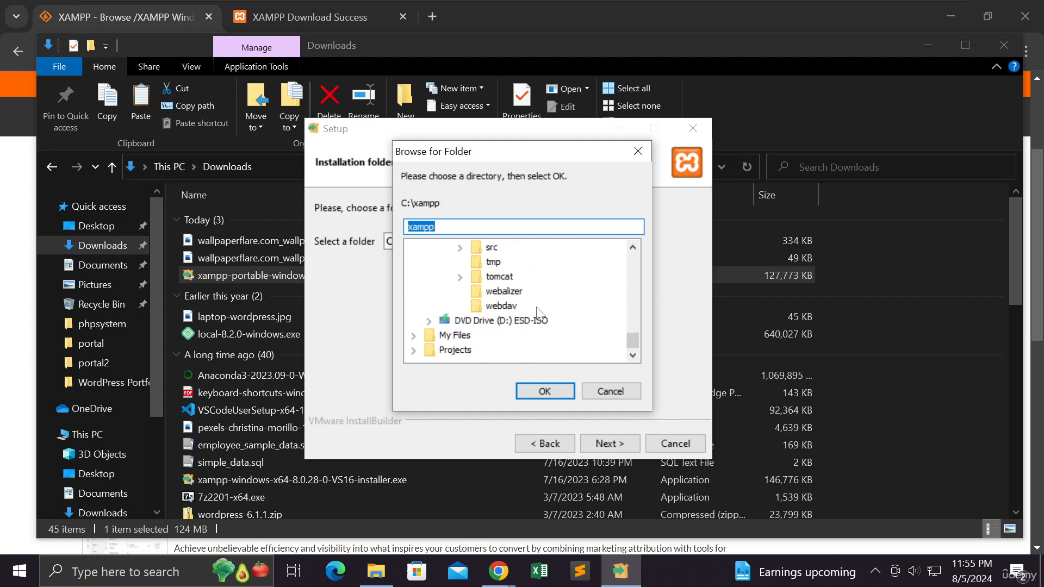
{"action": "scroll", "coordinate": [537, 311], "scroll_direction": "up", "scroll_amount": 10}
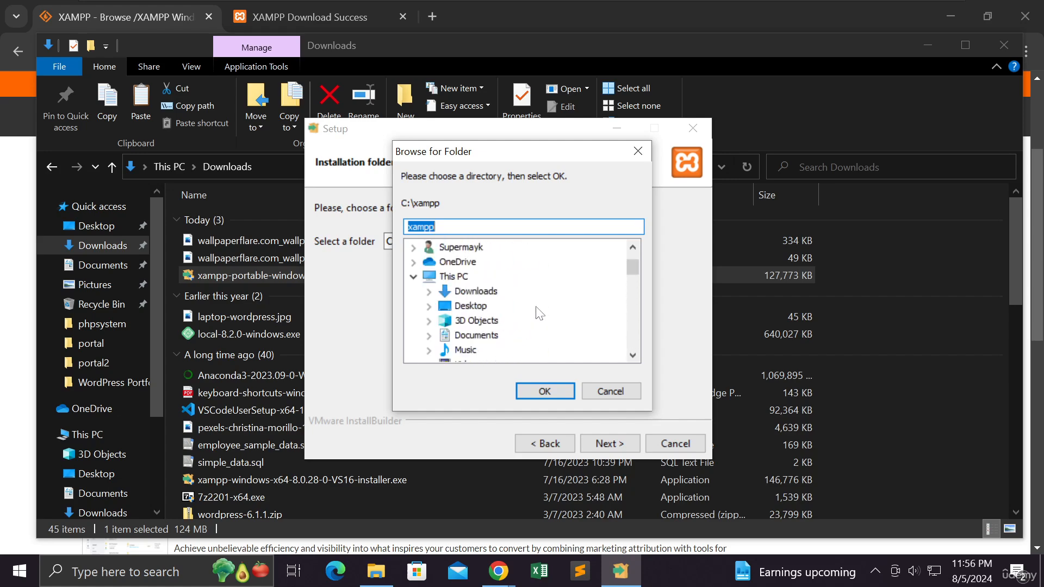
{"action": "scroll", "coordinate": [537, 315], "scroll_direction": "down", "scroll_amount": 1}
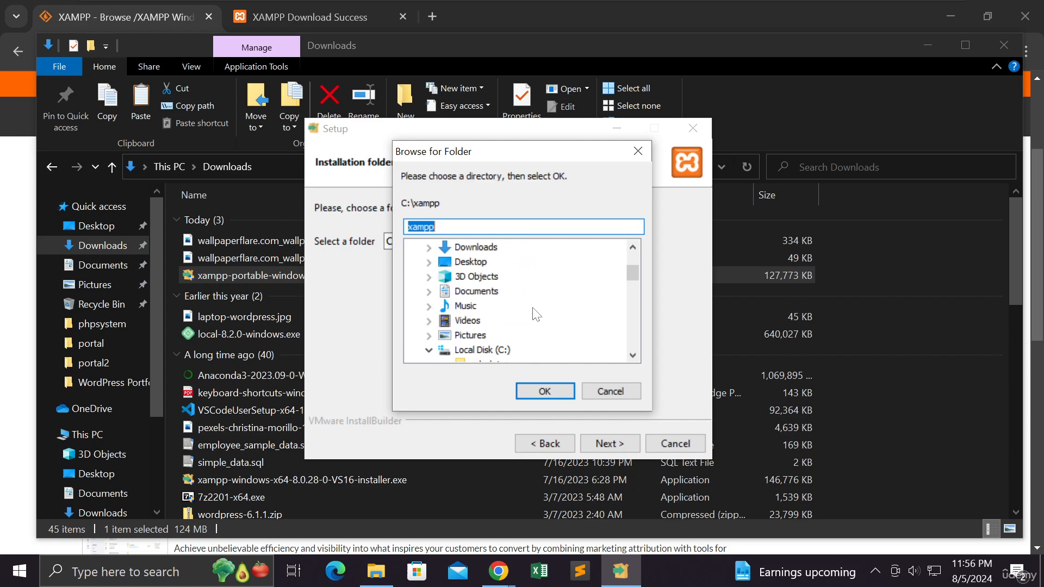
{"action": "left_click", "coordinate": [487, 295]}
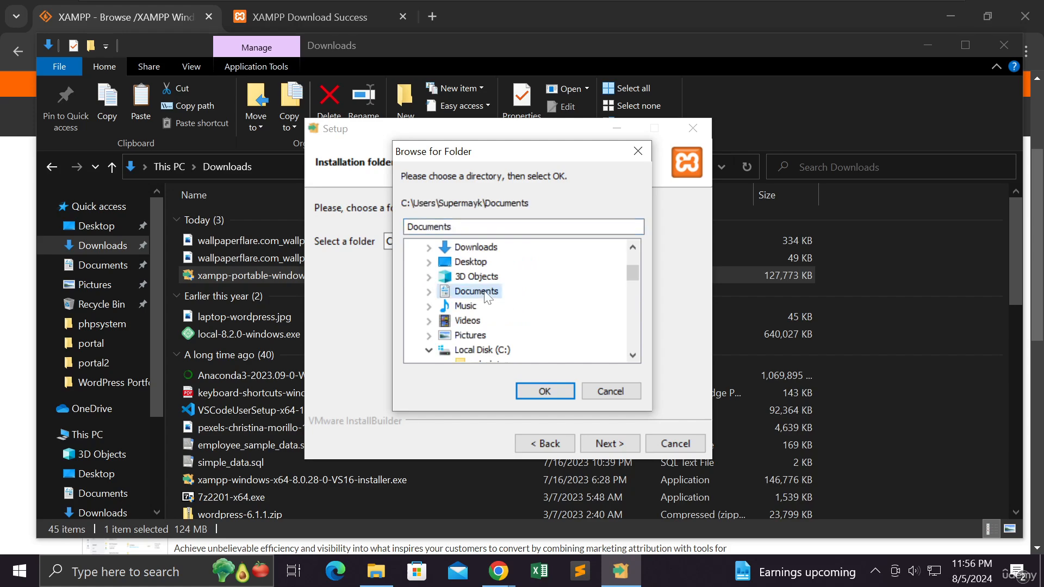
{"action": "double_click", "coordinate": [487, 294]}
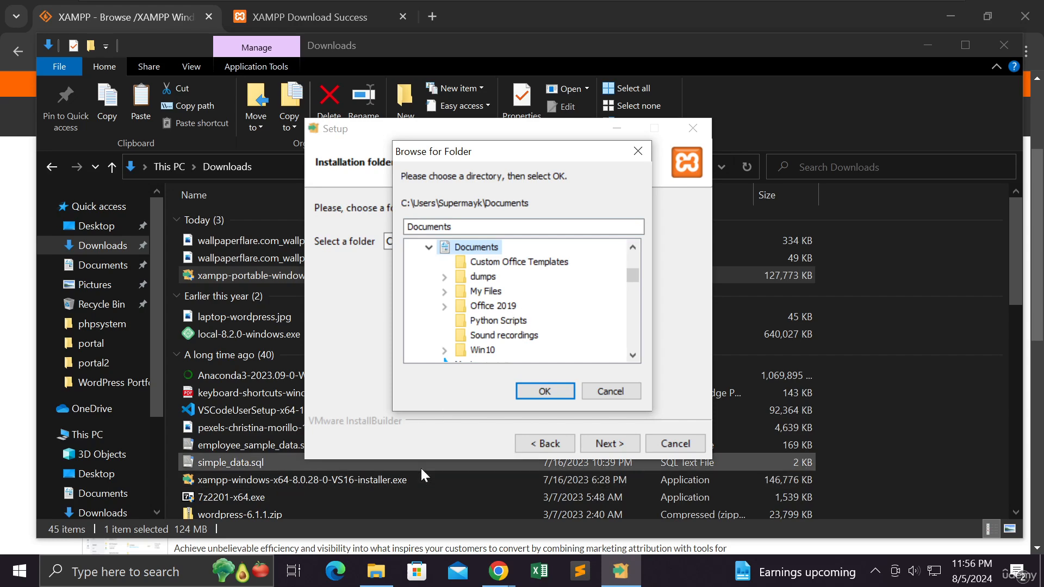
- Create a new folder named xampp2 inside Documents in File Explorer
{"action": "left_click", "coordinate": [376, 578]}
{"action": "left_click", "coordinate": [376, 577]}
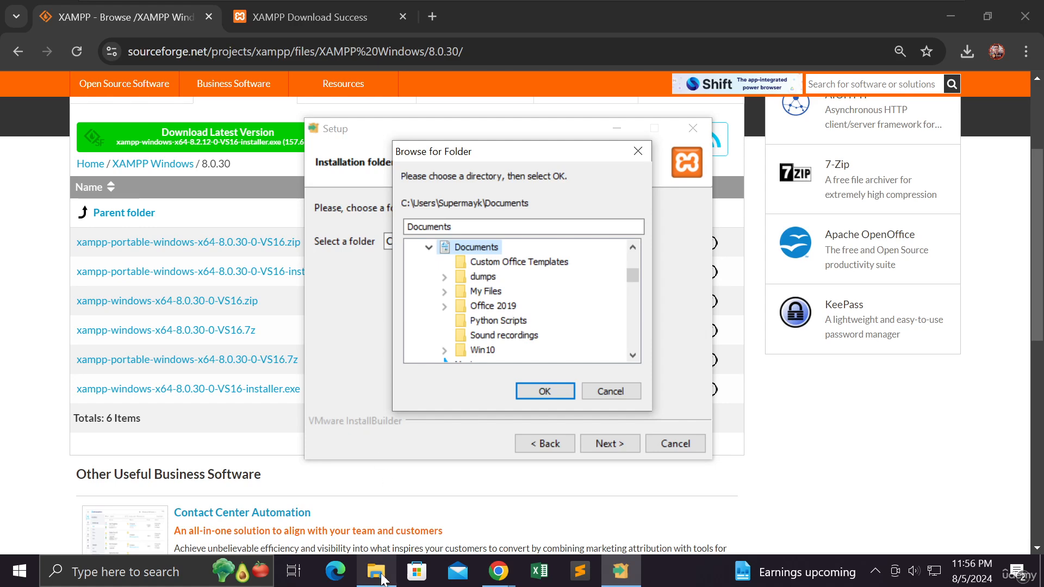
{"action": "mouse_move", "coordinate": [382, 578]}
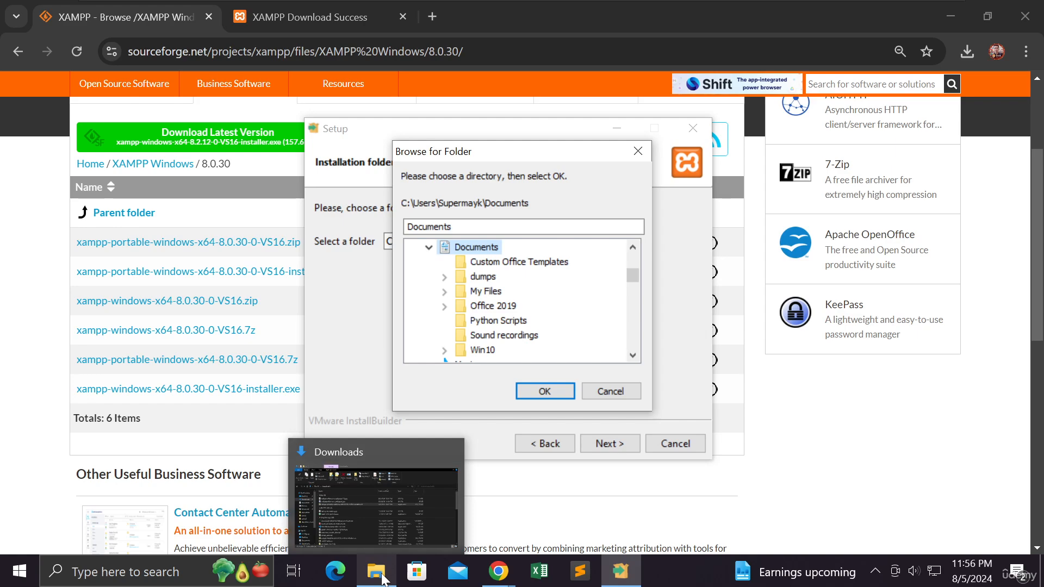
{"action": "left_click", "coordinate": [381, 578]}
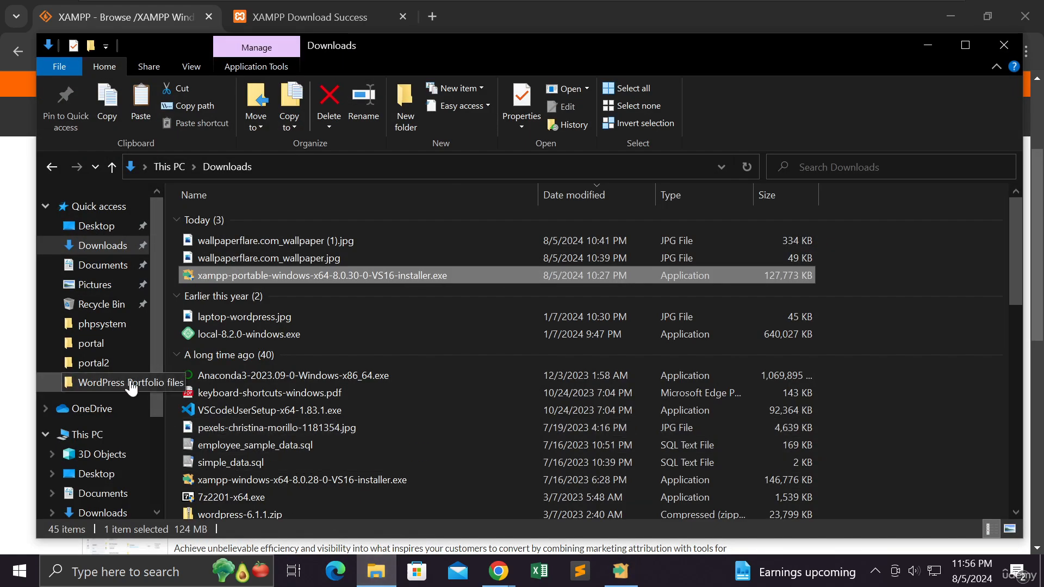
{"action": "scroll", "coordinate": [130, 385], "scroll_direction": "down", "scroll_amount": 3}
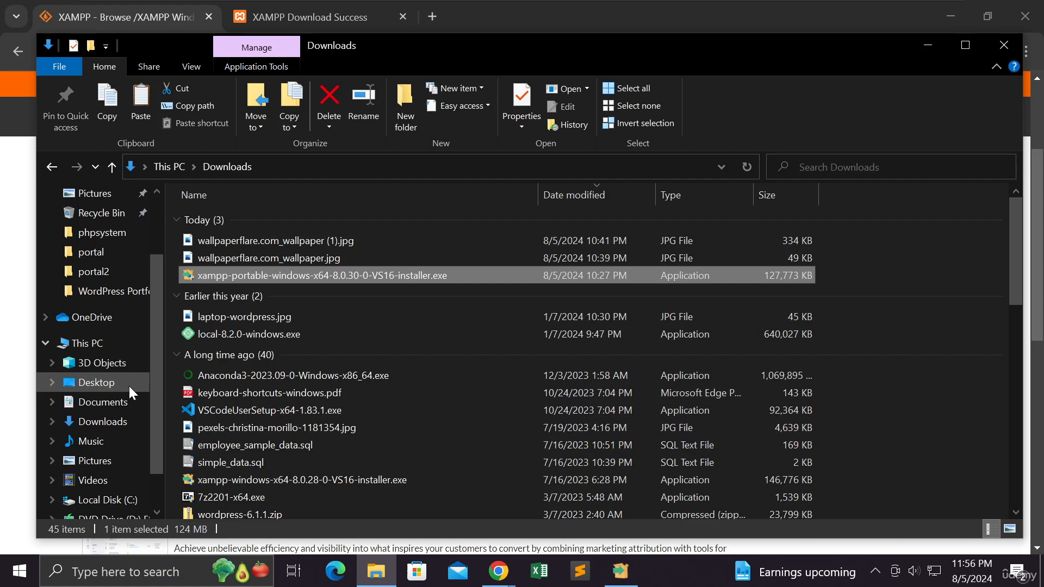
{"action": "left_click", "coordinate": [123, 407]}
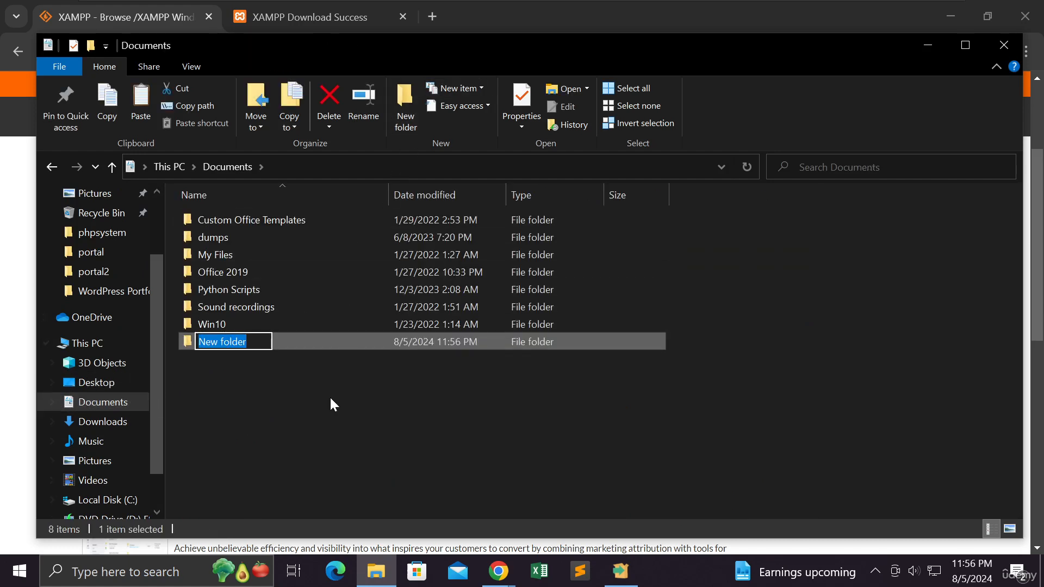
{"action": "type", "text": "xamp"}
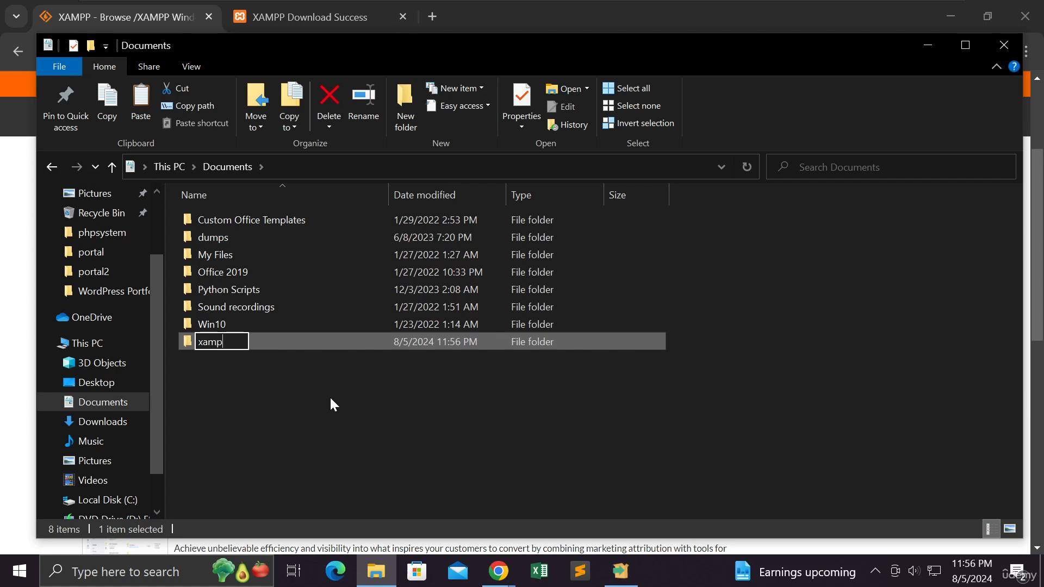
{"action": "type", "text": "p2"}
{"action": "key", "text": "Return"}
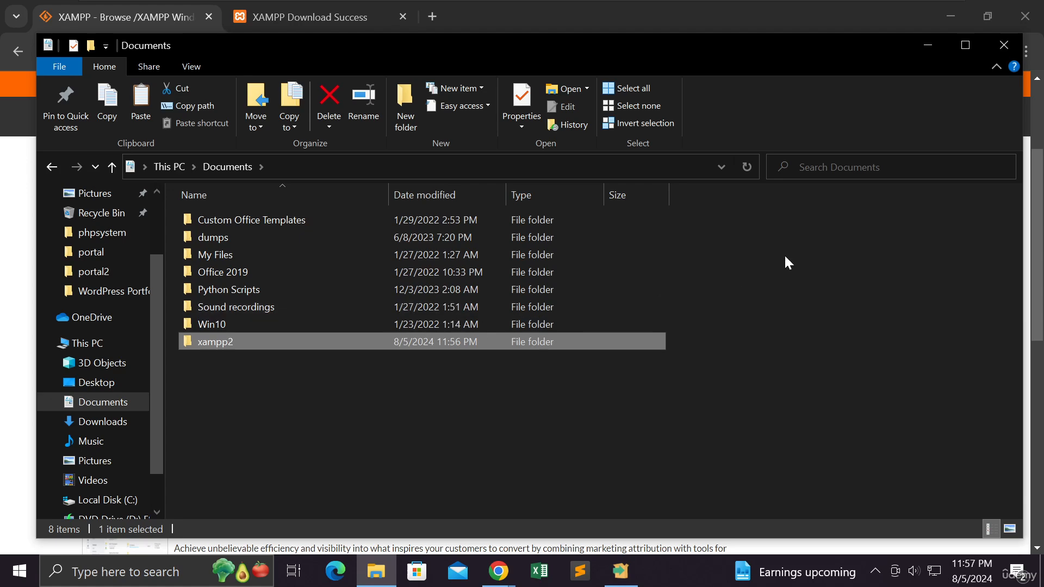
- Return to the XAMPP setup, reopen its folder browser and choose xampp2 inside Documents as the installation folder
{"action": "left_click", "coordinate": [924, 47]}
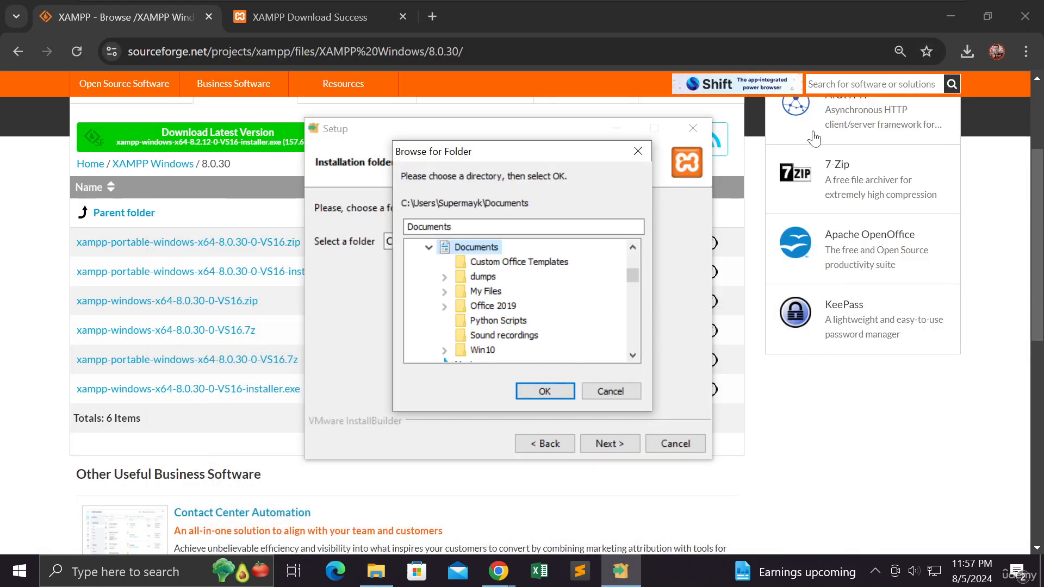
{"action": "left_click", "coordinate": [621, 393]}
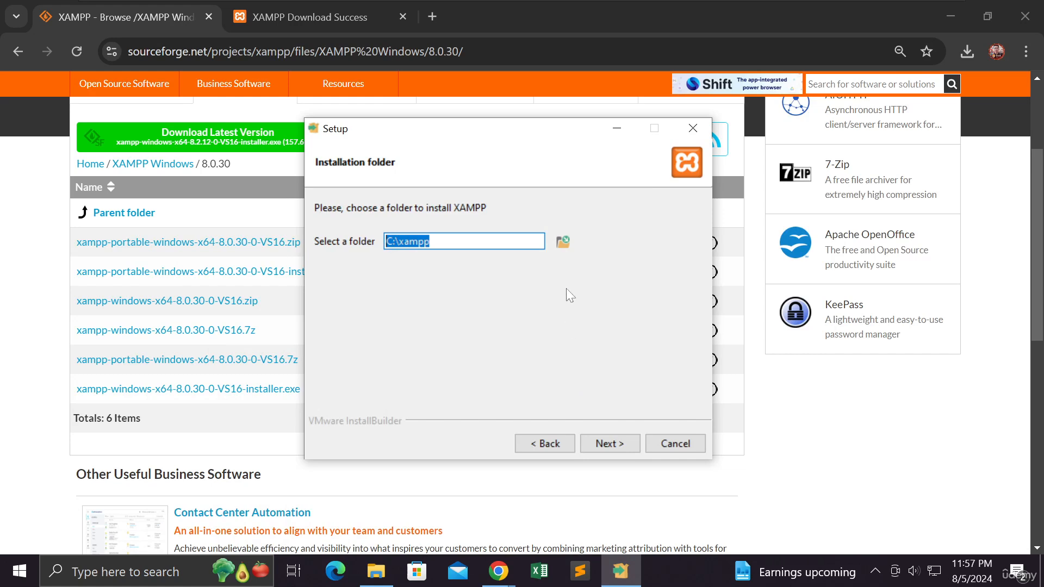
{"action": "left_click", "coordinate": [563, 241]}
{"action": "scroll", "coordinate": [564, 277], "scroll_direction": "down", "scroll_amount": 5}
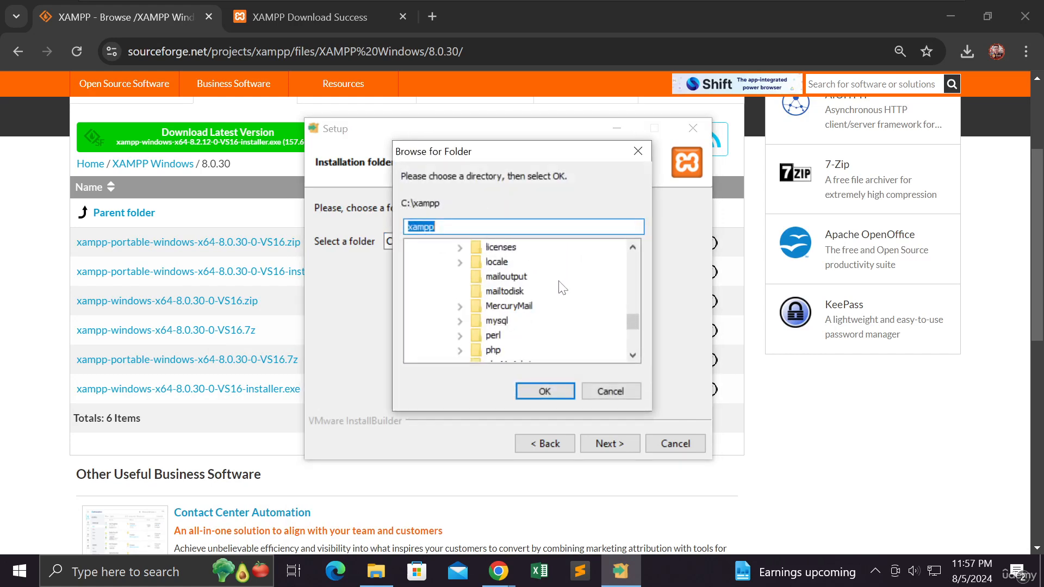
{"action": "scroll", "coordinate": [562, 289], "scroll_direction": "up", "scroll_amount": 7}
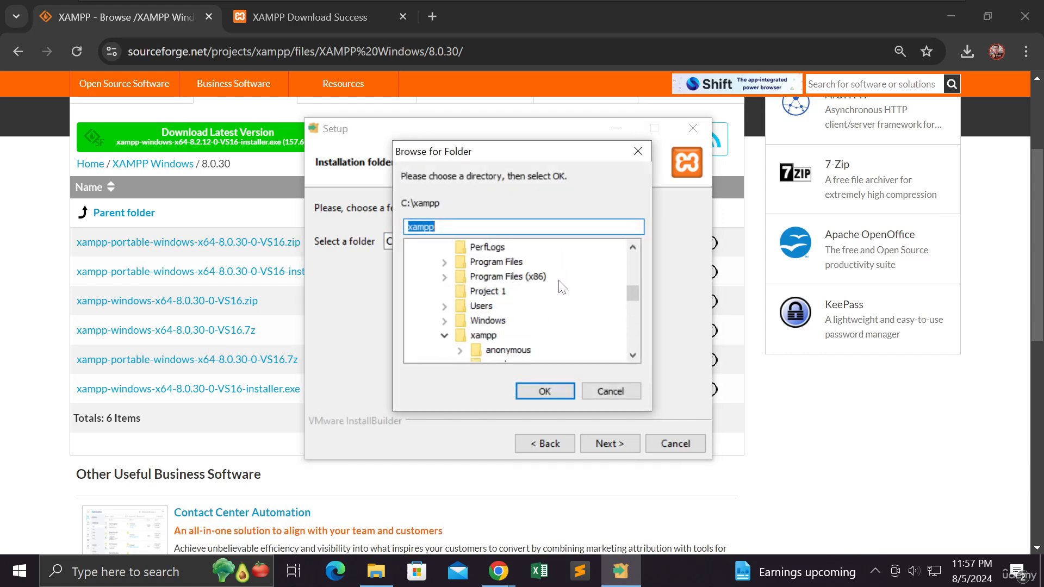
{"action": "scroll", "coordinate": [563, 288], "scroll_direction": "up", "scroll_amount": 5}
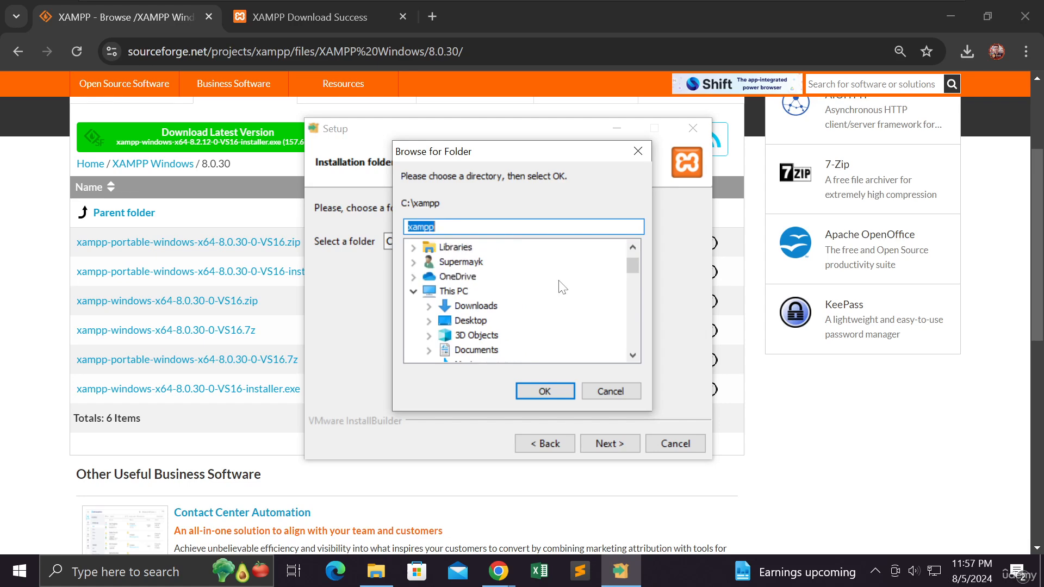
{"action": "left_click", "coordinate": [493, 353]}
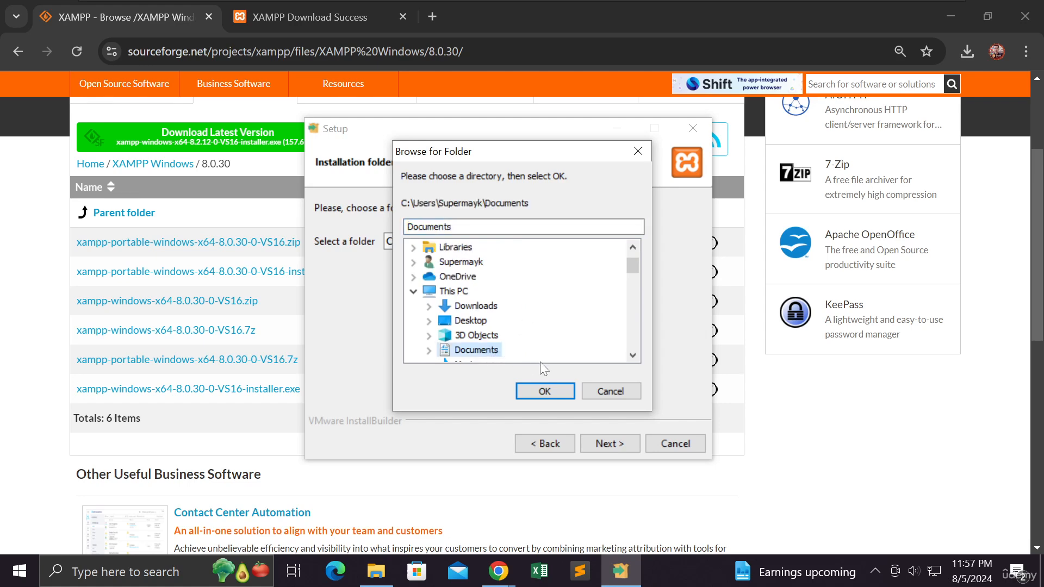
{"action": "scroll", "coordinate": [541, 348], "scroll_direction": "down", "scroll_amount": 1}
{"action": "double_click", "coordinate": [484, 309]}
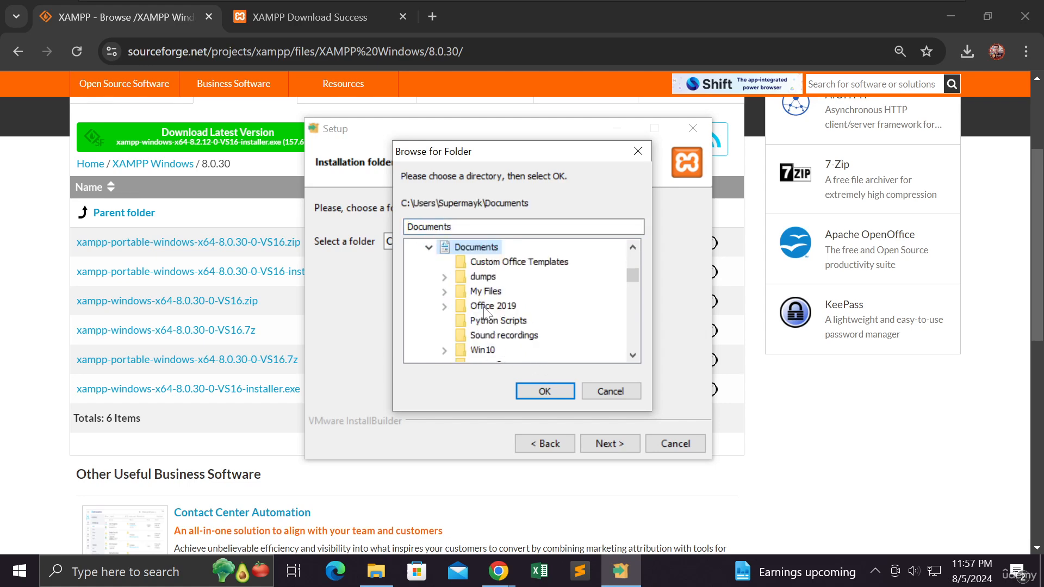
{"action": "scroll", "coordinate": [532, 310], "scroll_direction": "down", "scroll_amount": 2}
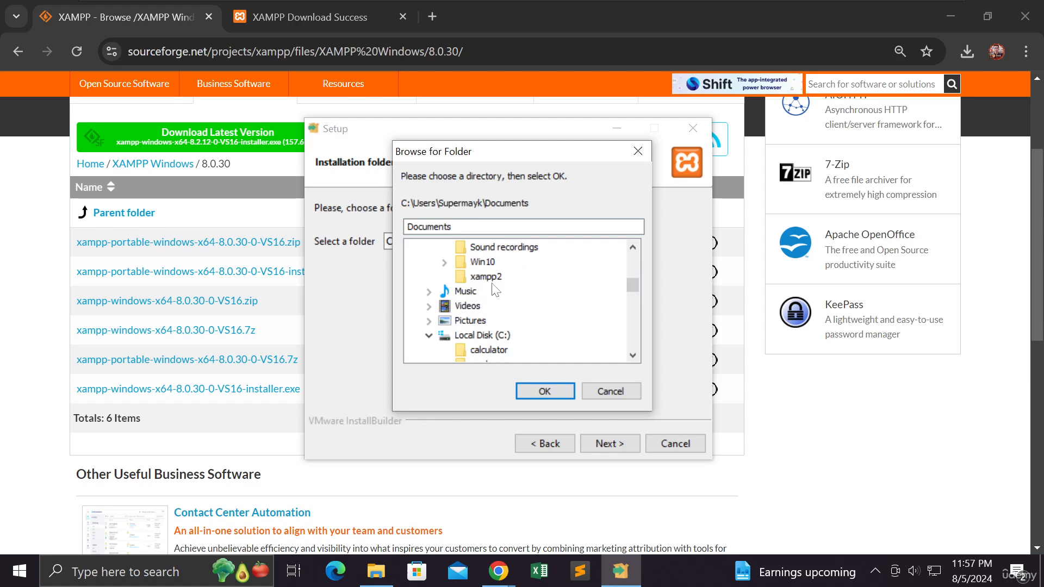
{"action": "left_click", "coordinate": [487, 277]}
{"action": "left_click", "coordinate": [545, 391]}
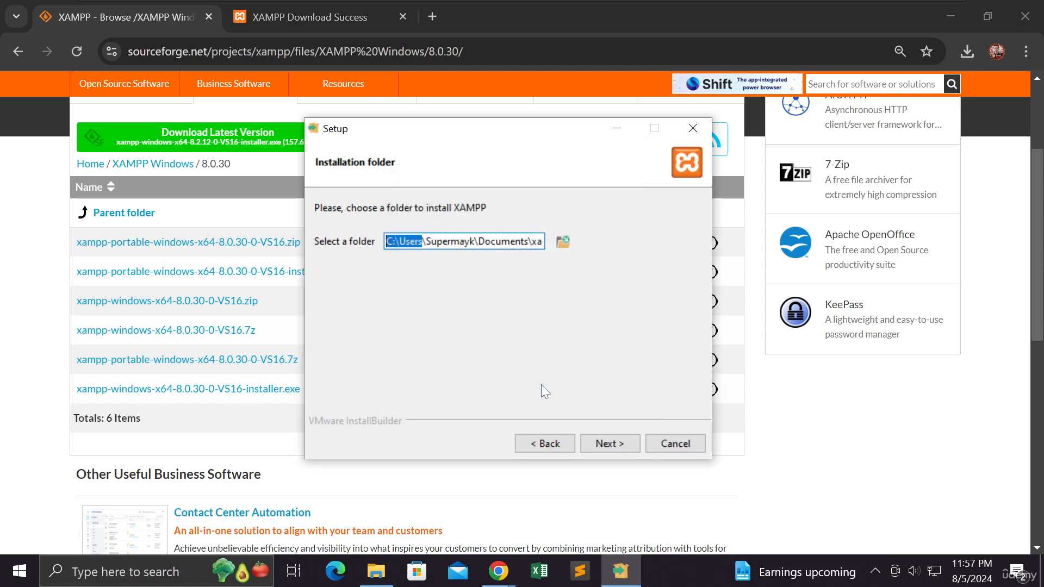
- Install XAMPP into the chosen folder and finish the setup wizard with the option to start the Control Panel enabled
{"action": "left_click", "coordinate": [600, 451]}
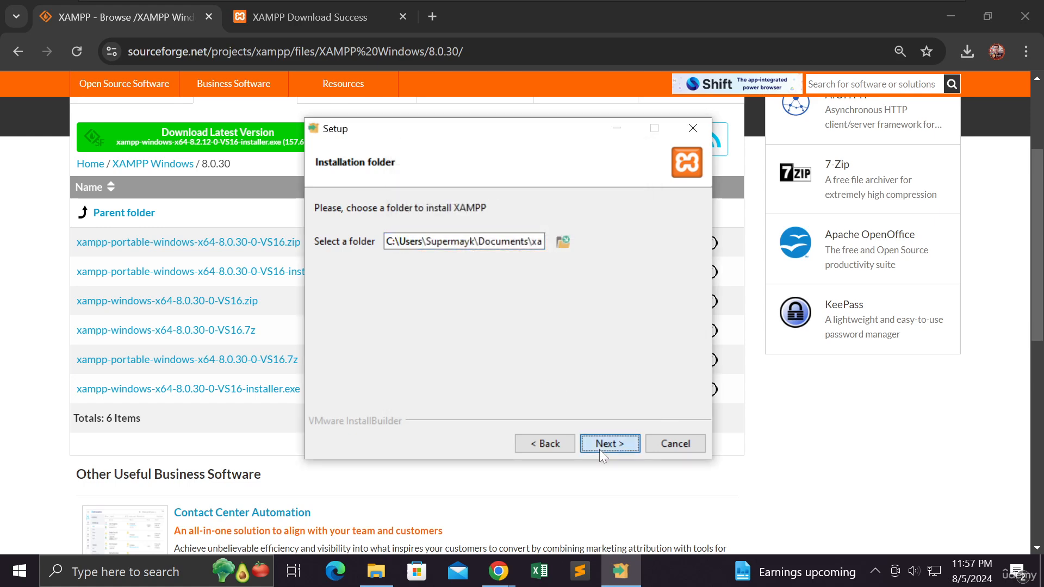
{"action": "left_click", "coordinate": [599, 446]}
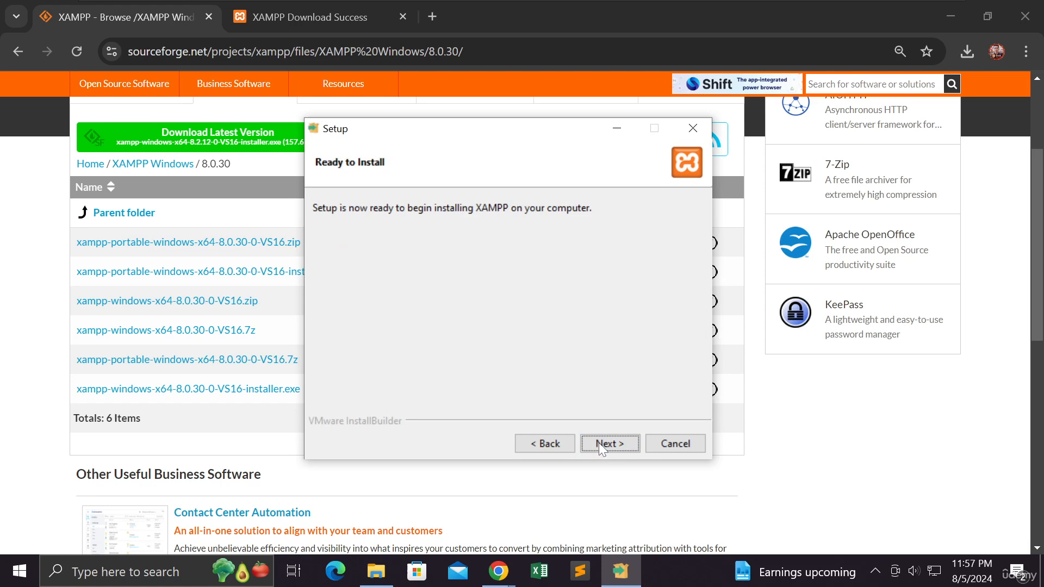
{"action": "left_click", "coordinate": [600, 444]}
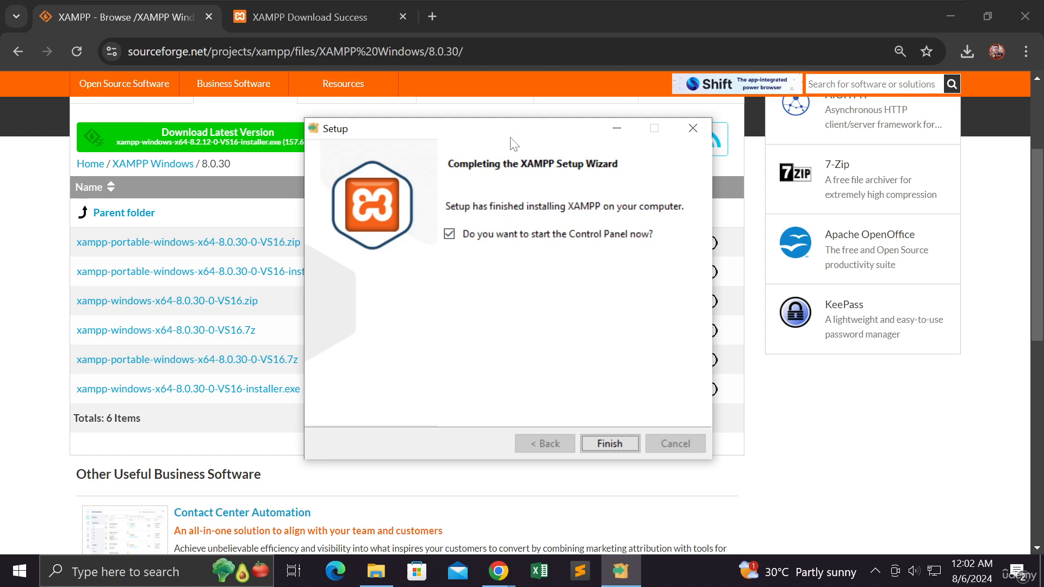
{"action": "left_click_drag", "start_coordinate": [513, 131], "coordinate": [511, 134]}
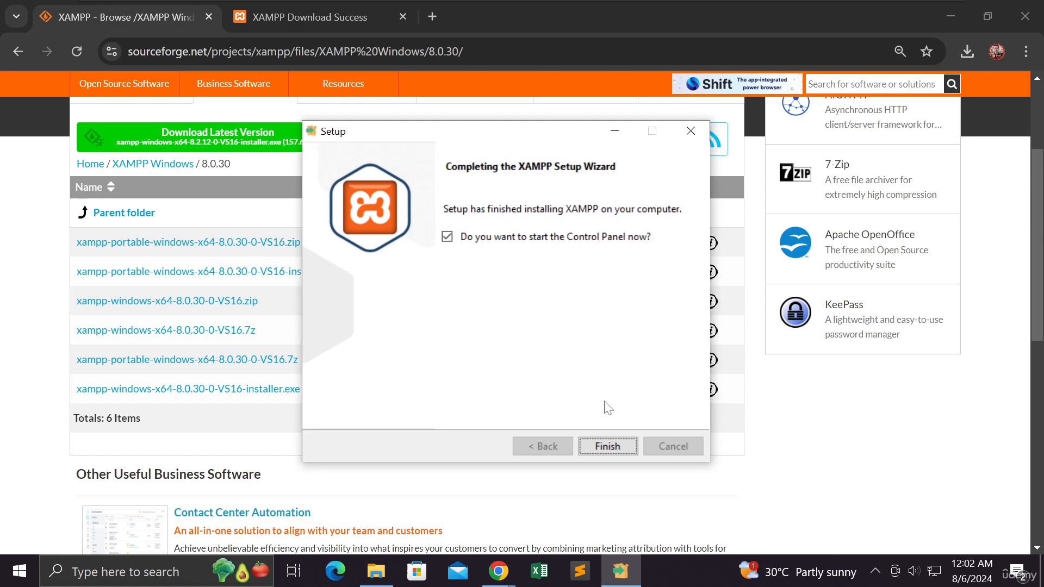
{"action": "left_click", "coordinate": [607, 446]}
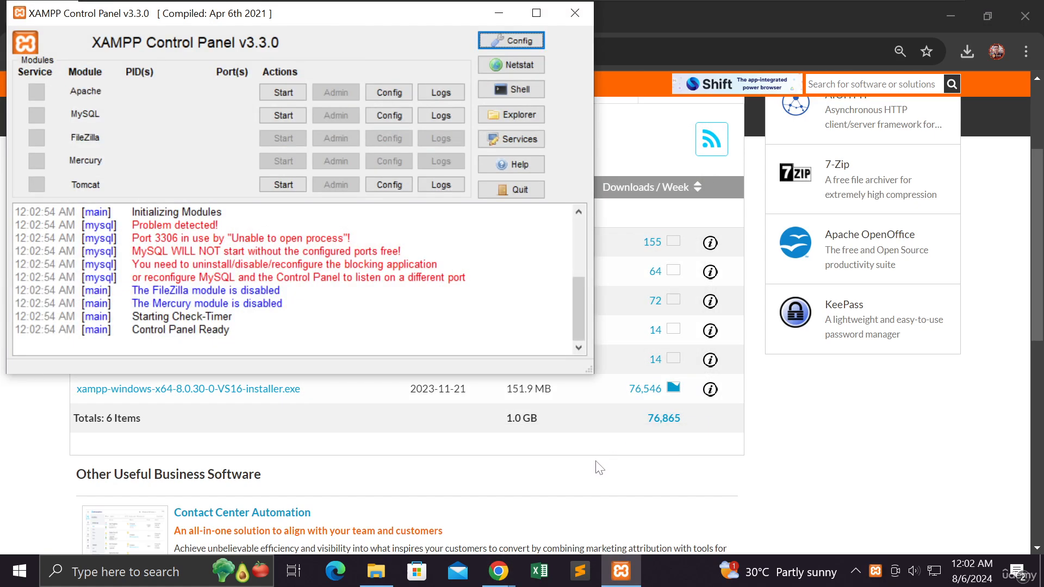
- Review the XAMPP Control Panel's Help information and close both the Help window and the Control Panel
{"action": "left_click_drag", "start_coordinate": [369, 15], "coordinate": [556, 124]}
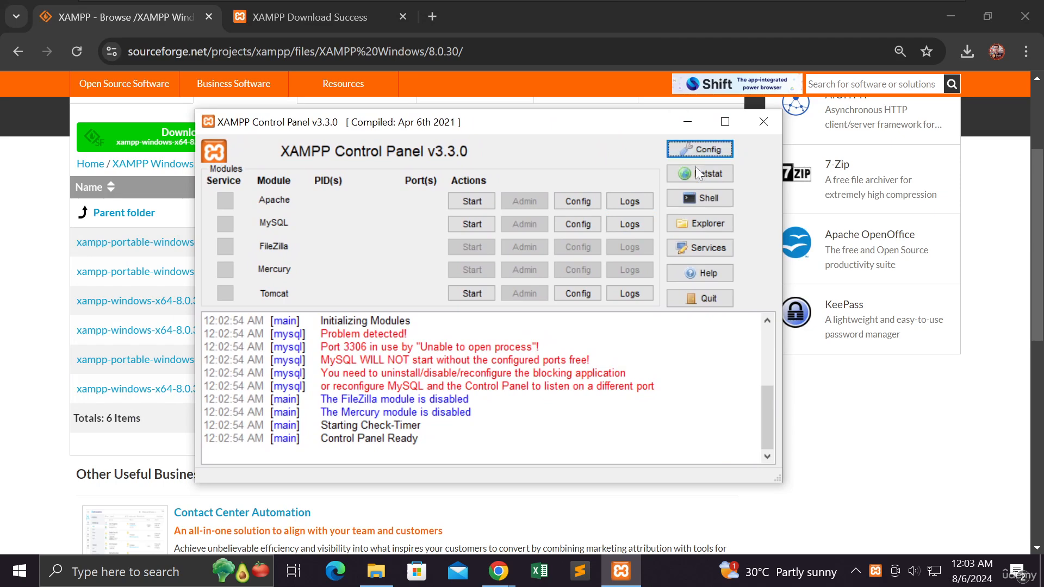
{"action": "left_click", "coordinate": [703, 276]}
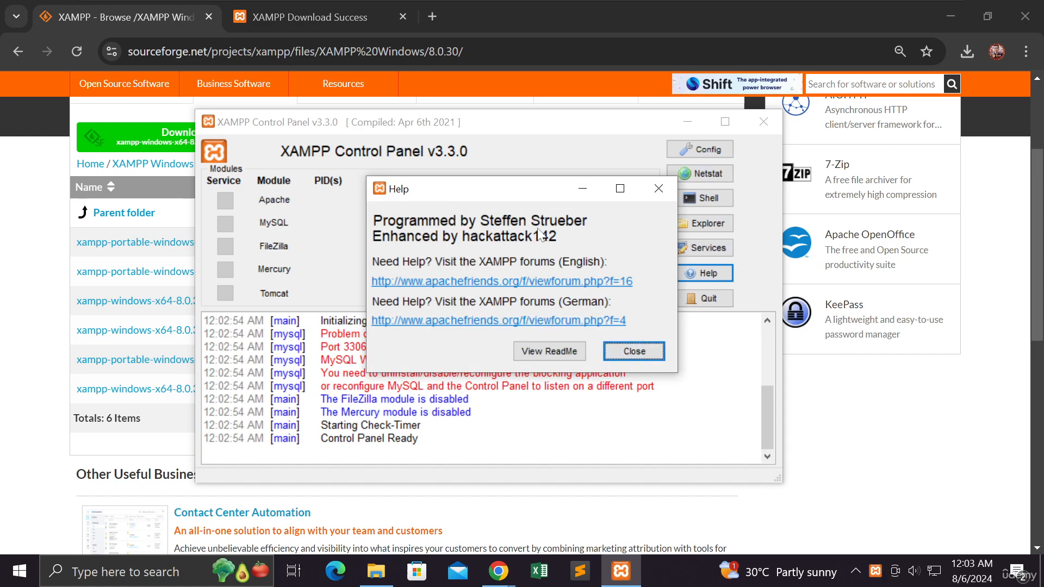
{"action": "left_click", "coordinate": [629, 360]}
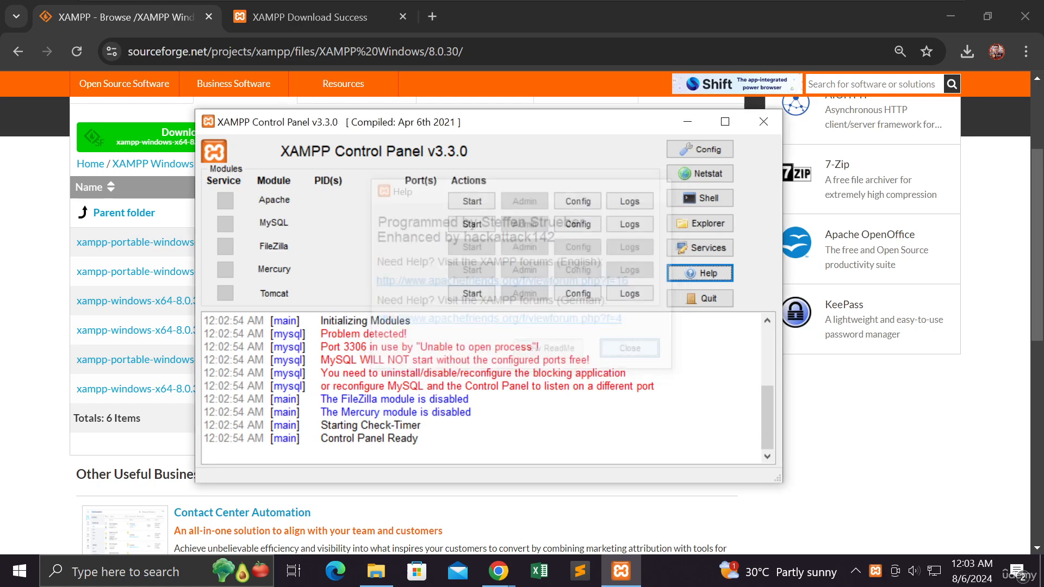
{"action": "left_click", "coordinate": [763, 123]}
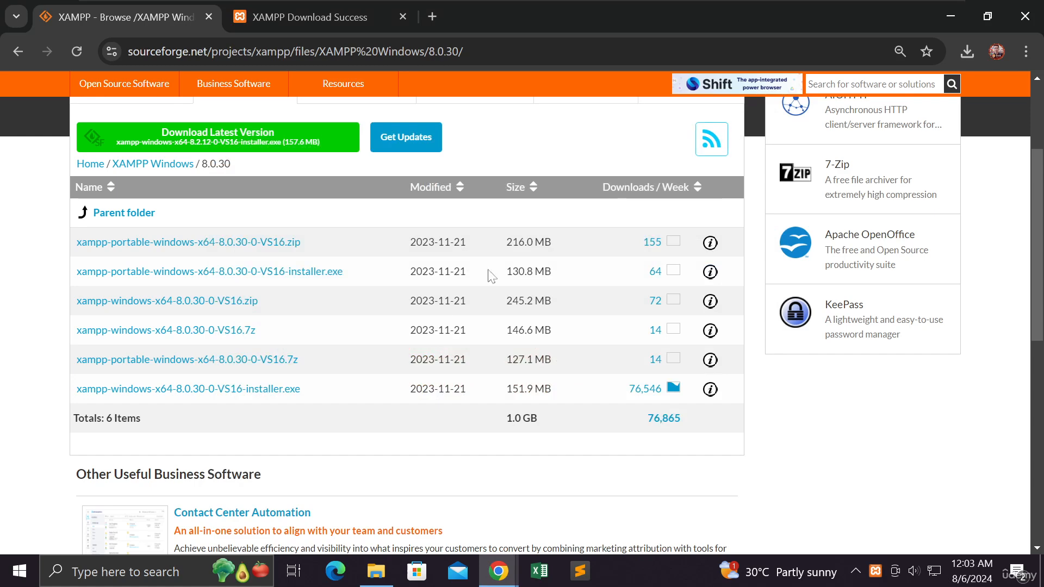
- Launch the recently added XAMPP Control Panel from Windows, check its compilation date and close it
{"action": "left_click", "coordinate": [19, 571]}
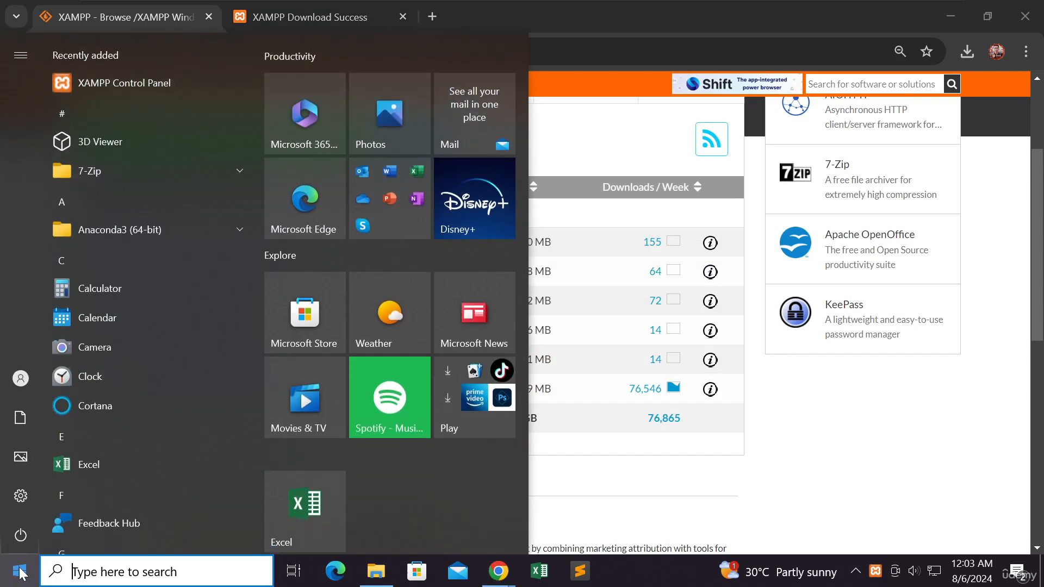
{"action": "left_click", "coordinate": [142, 83]}
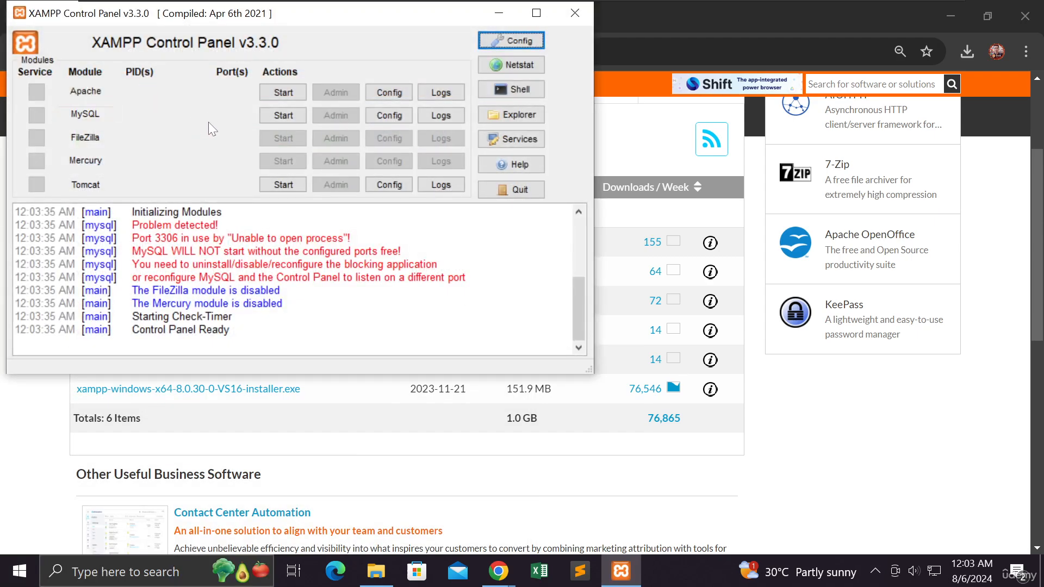
{"action": "left_click_drag", "start_coordinate": [288, 19], "coordinate": [487, 103]}
{"action": "left_click_drag", "start_coordinate": [415, 104], "coordinate": [433, 106]}
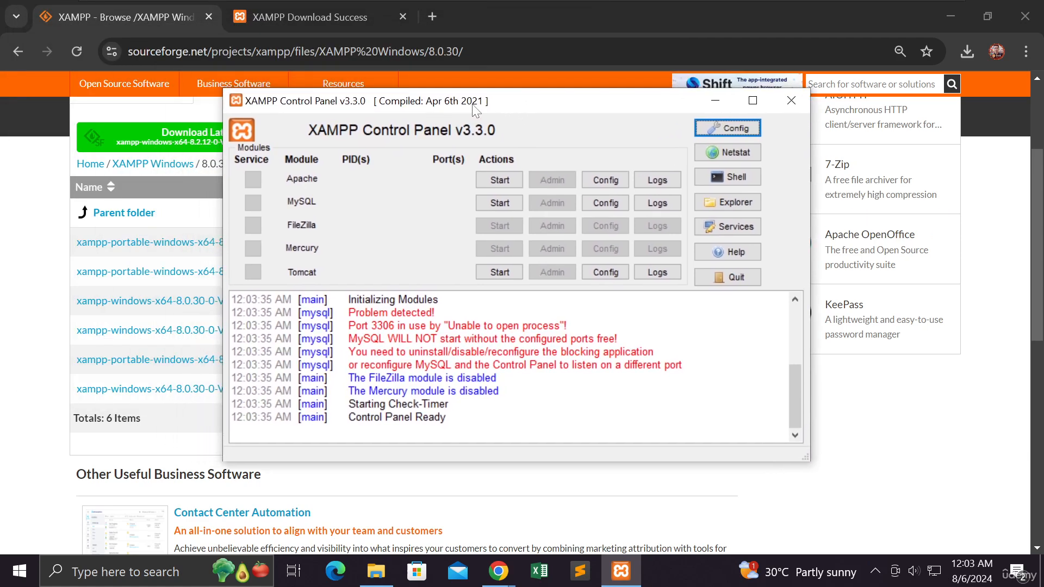
{"action": "mouse_move", "coordinate": [416, 116]}
{"action": "left_mouse_down"}
{"action": "mouse_move", "coordinate": [473, 117]}
{"action": "mouse_move", "coordinate": [489, 90]}
{"action": "mouse_move", "coordinate": [407, 99]}
{"action": "left_mouse_up"}
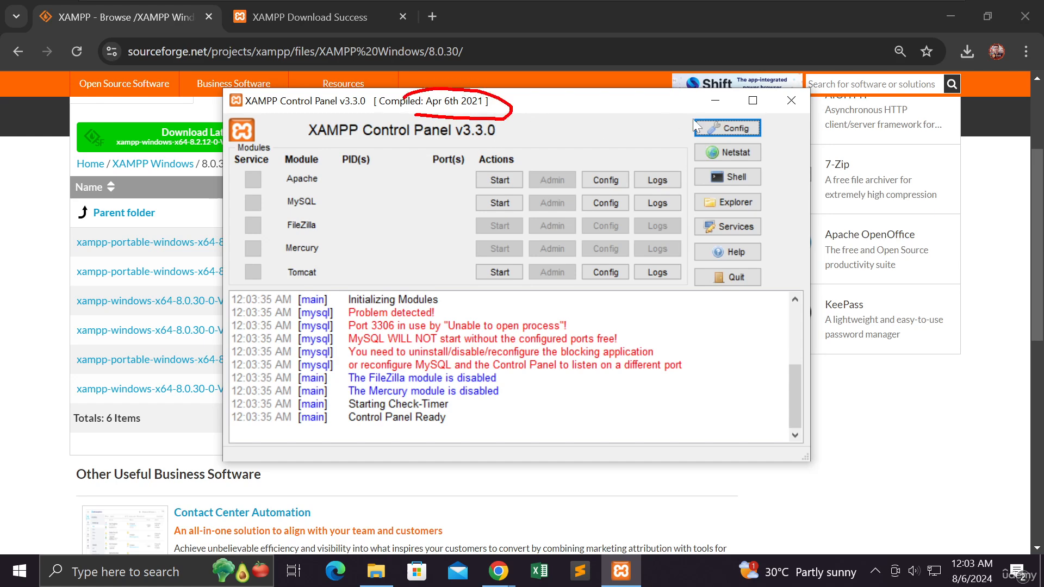
{"action": "left_click", "coordinate": [789, 103]}
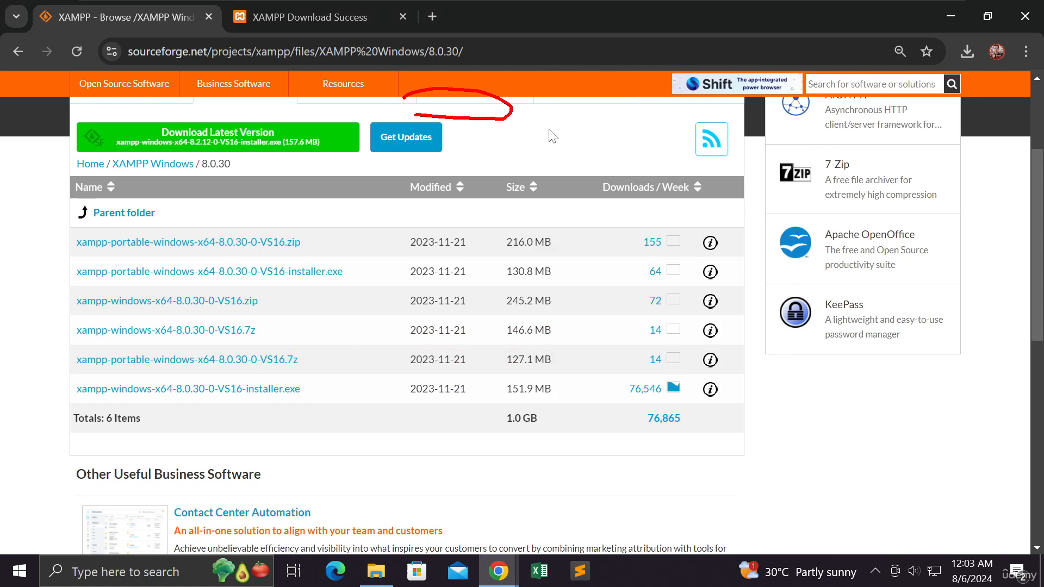
{"action": "key", "text": "Escape"}
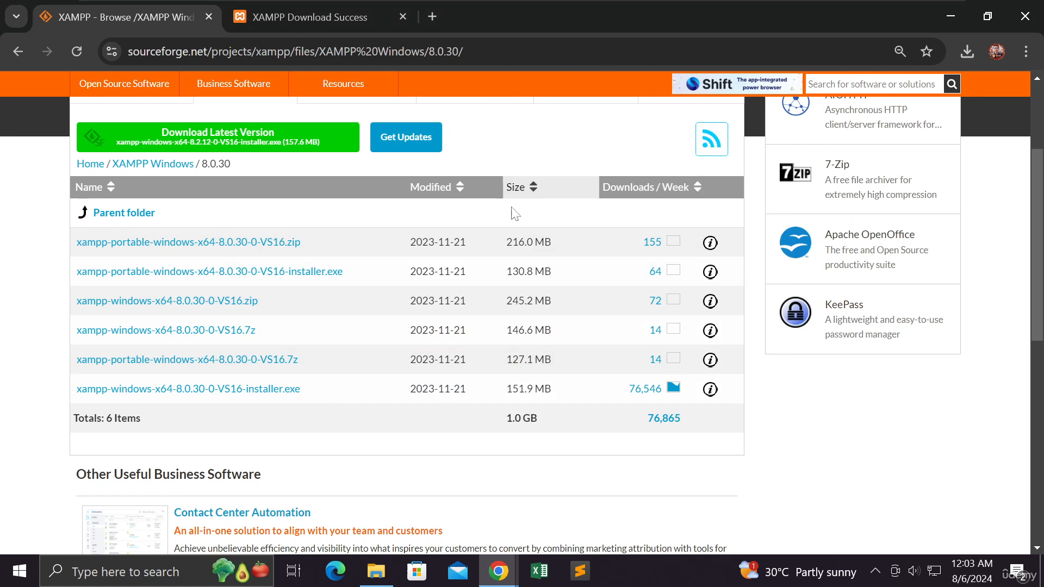
- Open the xampp2 folder inside Documents in File Explorer and run xampp-control.exe from it
{"action": "mouse_move", "coordinate": [386, 580]}
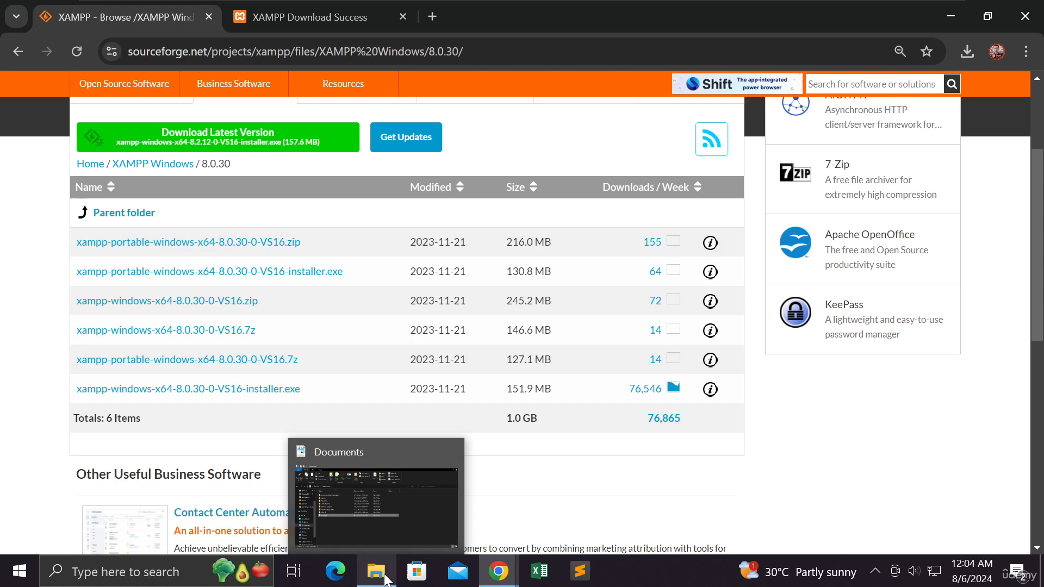
{"action": "left_click", "coordinate": [390, 538]}
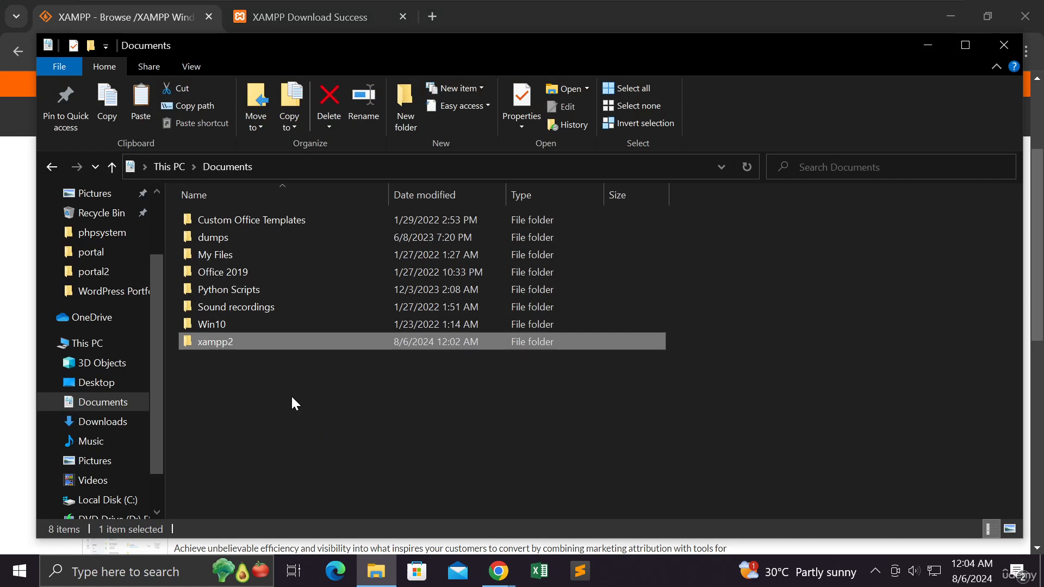
{"action": "double_click", "coordinate": [230, 343]}
{"action": "scroll", "coordinate": [230, 344], "scroll_direction": "down", "scroll_amount": 3}
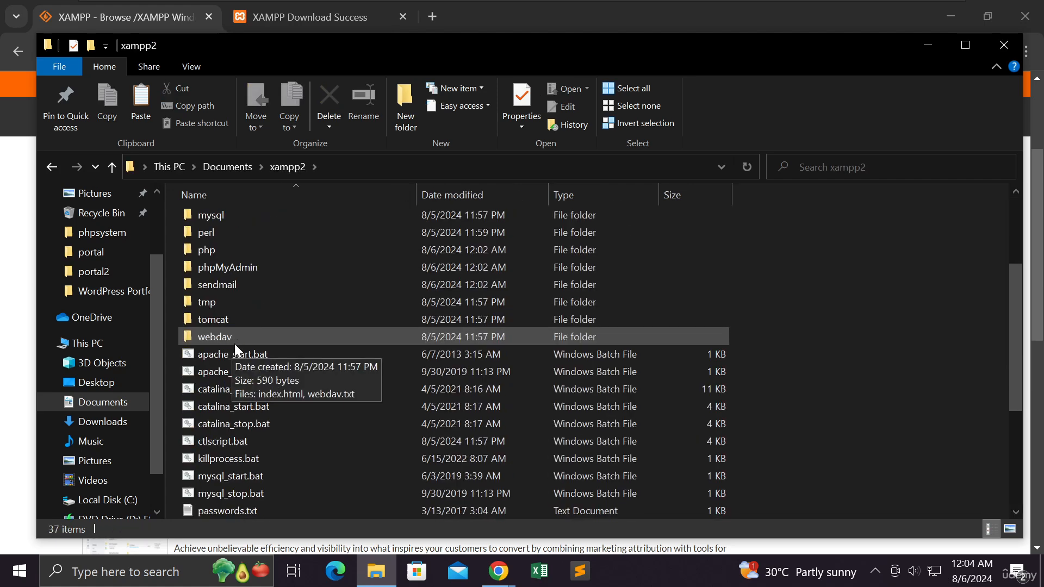
{"action": "scroll", "coordinate": [235, 344], "scroll_direction": "down", "scroll_amount": 4}
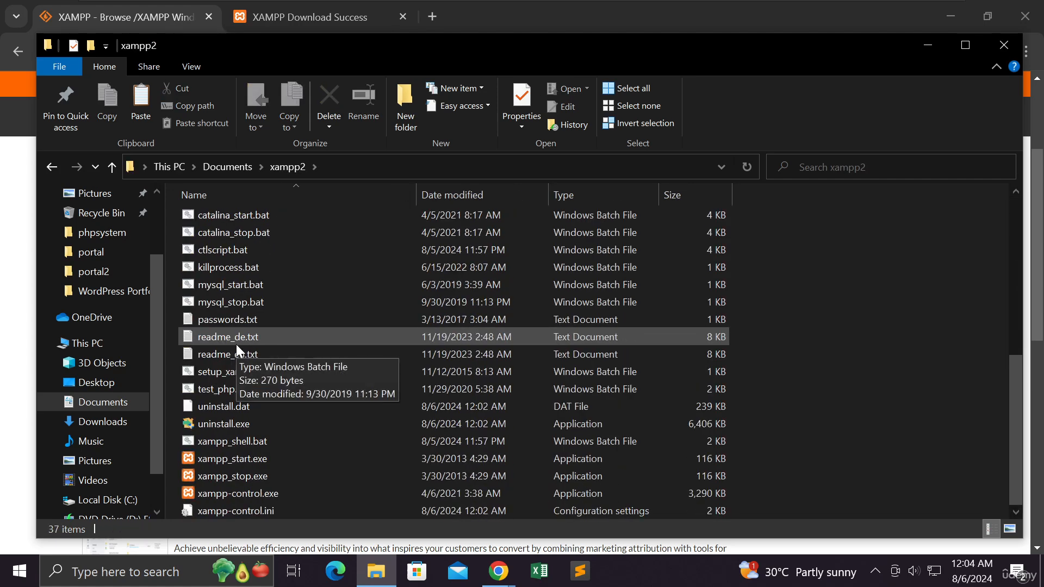
{"action": "left_click", "coordinate": [256, 491]}
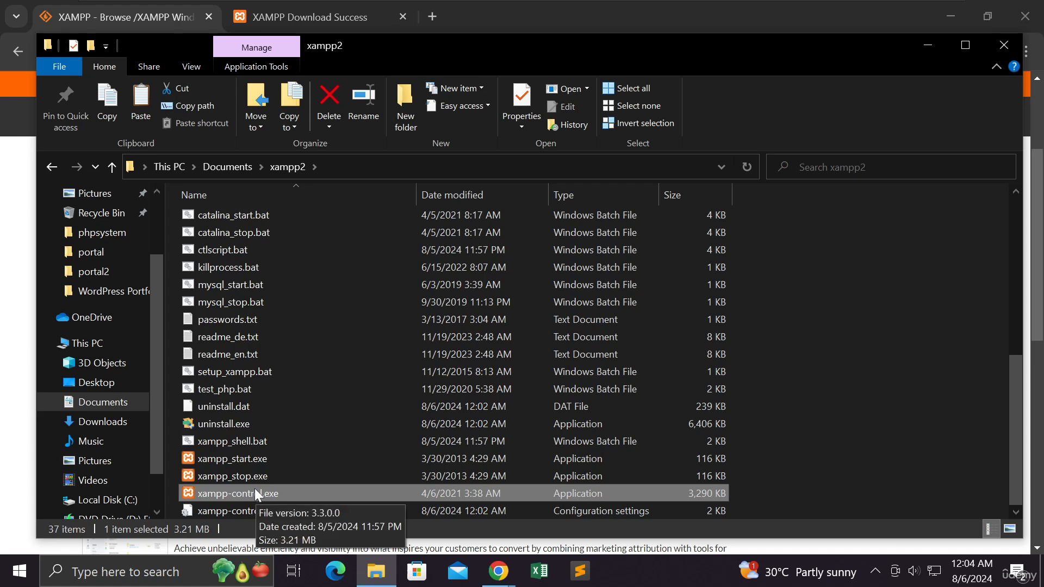
{"action": "double_click", "coordinate": [254, 492]}
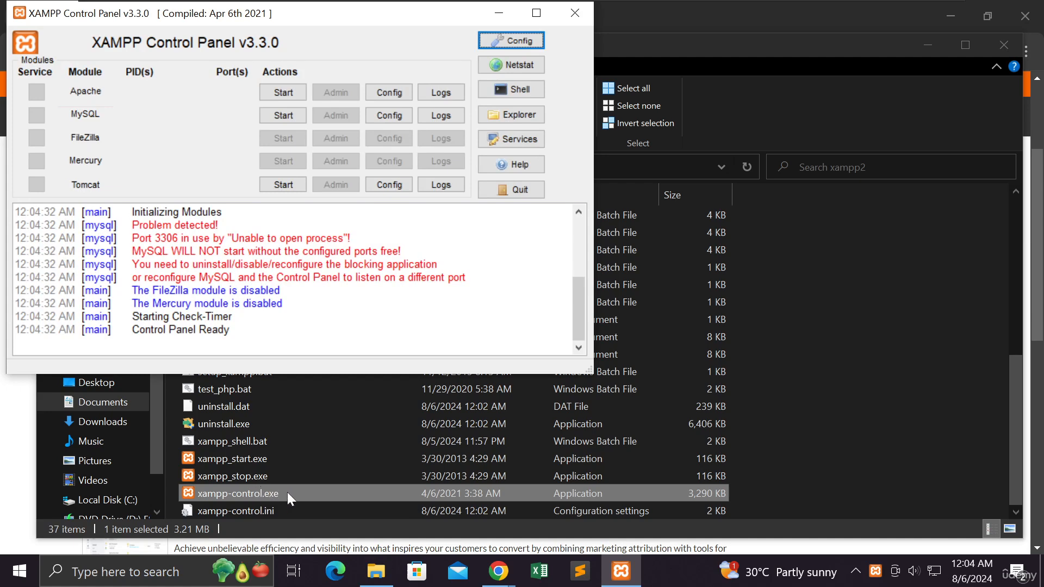
- Start the Apache module and allow Apache HTTP Server through Windows Defender Firewall on public networks
{"action": "left_click_drag", "start_coordinate": [335, 19], "coordinate": [500, 87]}
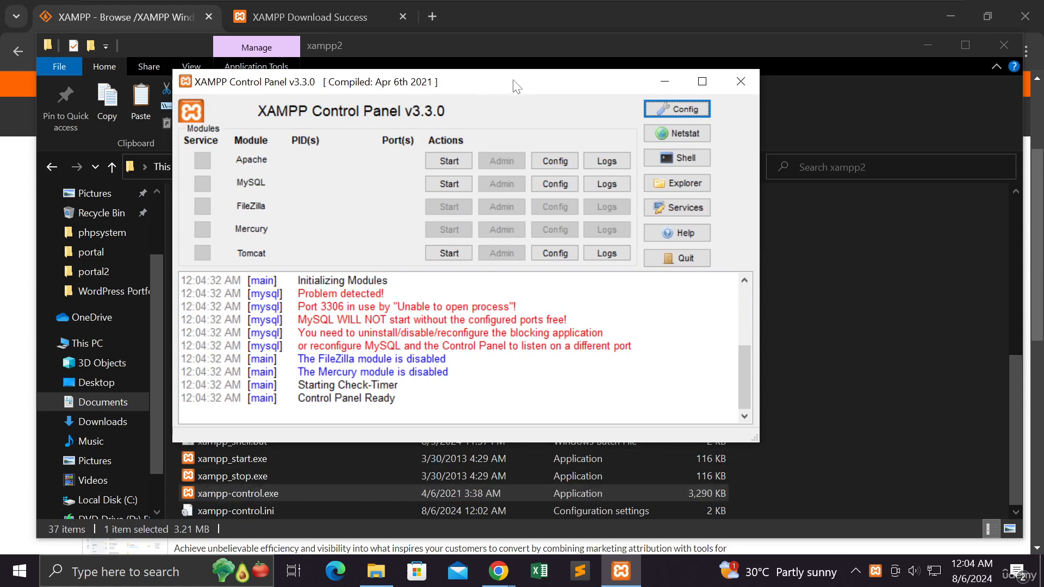
{"action": "left_click_drag", "start_coordinate": [515, 86], "coordinate": [568, 107]}
{"action": "left_click_drag", "start_coordinate": [577, 125], "coordinate": [539, 97]}
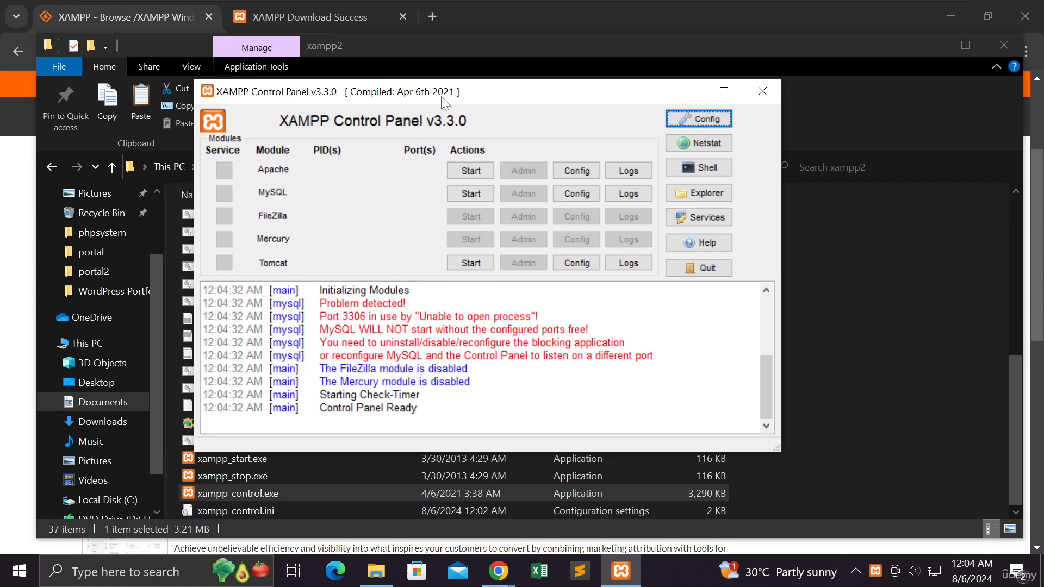
{"action": "left_click_drag", "start_coordinate": [483, 98], "coordinate": [537, 148]}
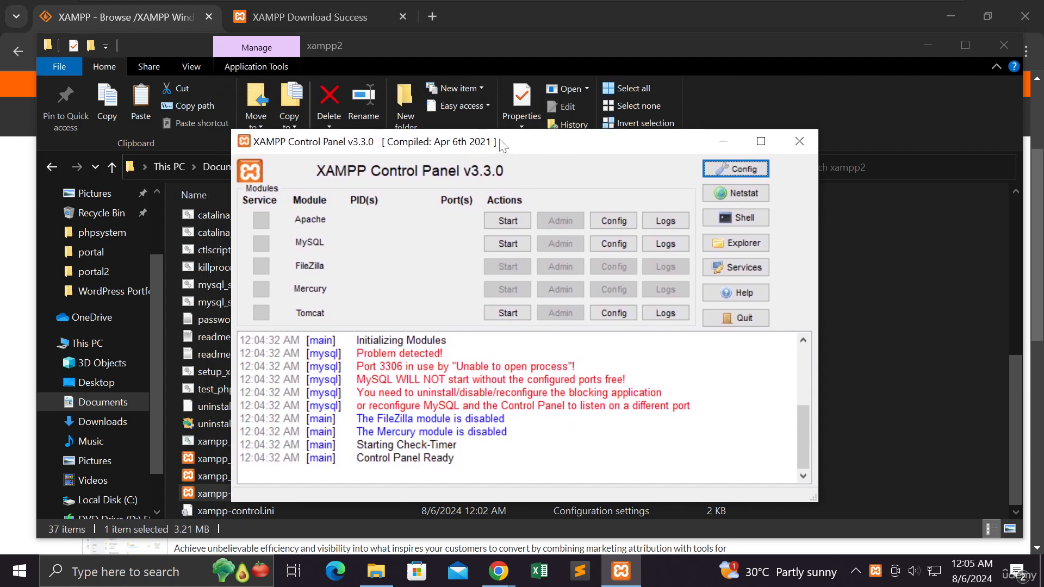
{"action": "left_click_drag", "start_coordinate": [412, 154], "coordinate": [515, 157]}
{"action": "key", "text": "Escape"}
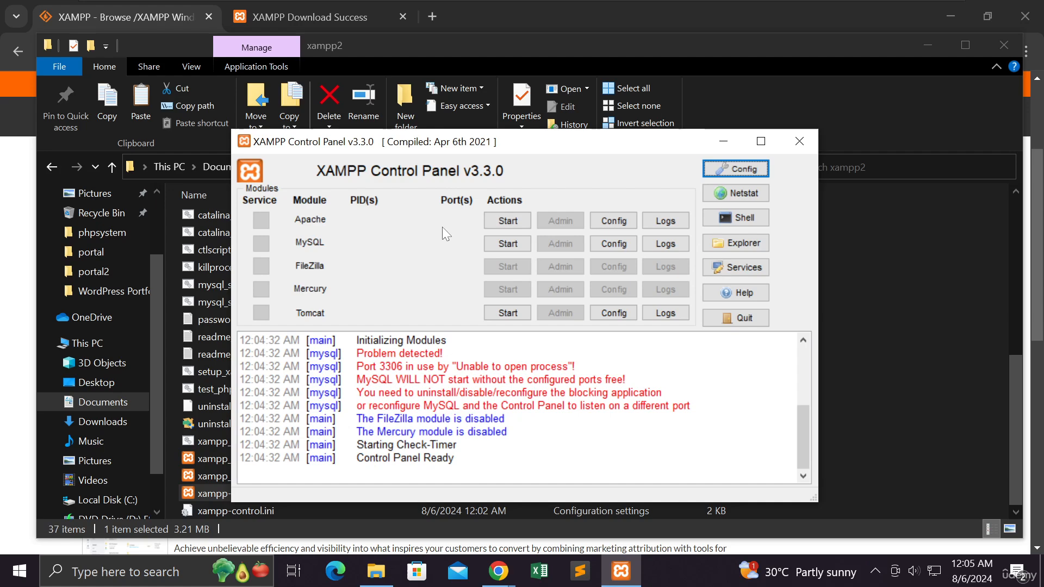
{"action": "left_click", "coordinate": [503, 221]}
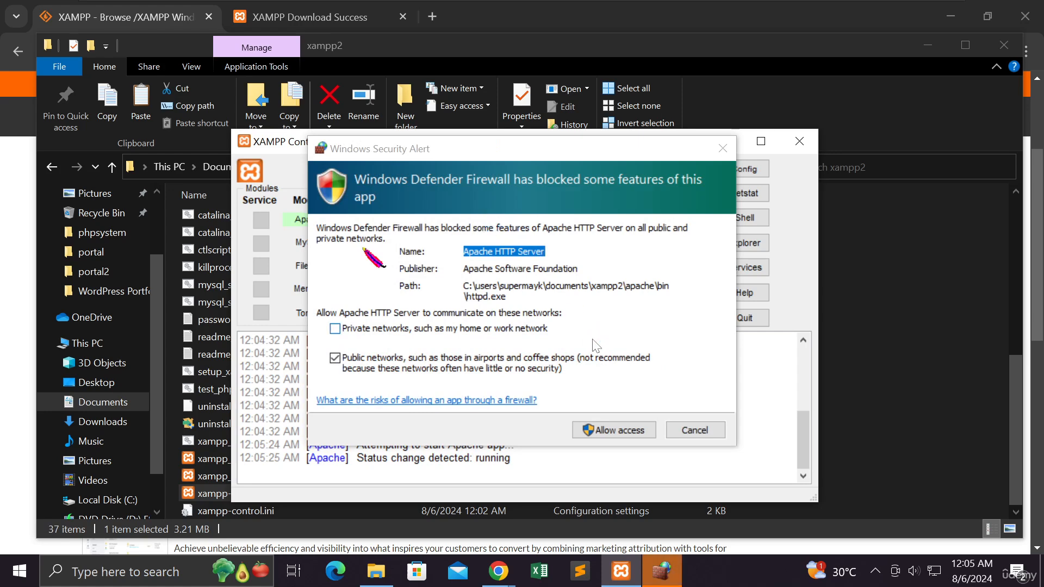
{"action": "left_click", "coordinate": [609, 431]}
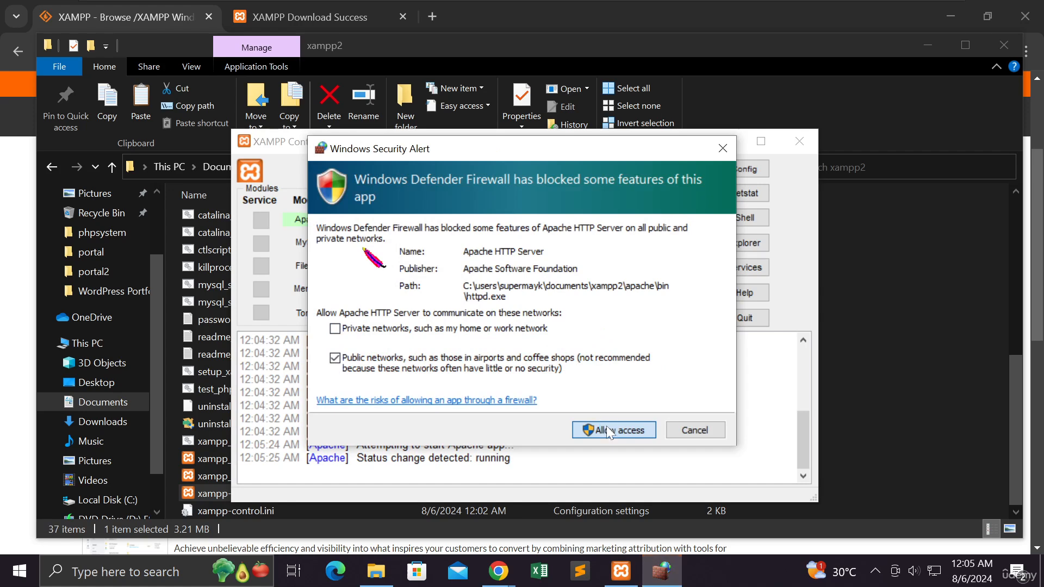
{"action": "left_click", "coordinate": [609, 430]}
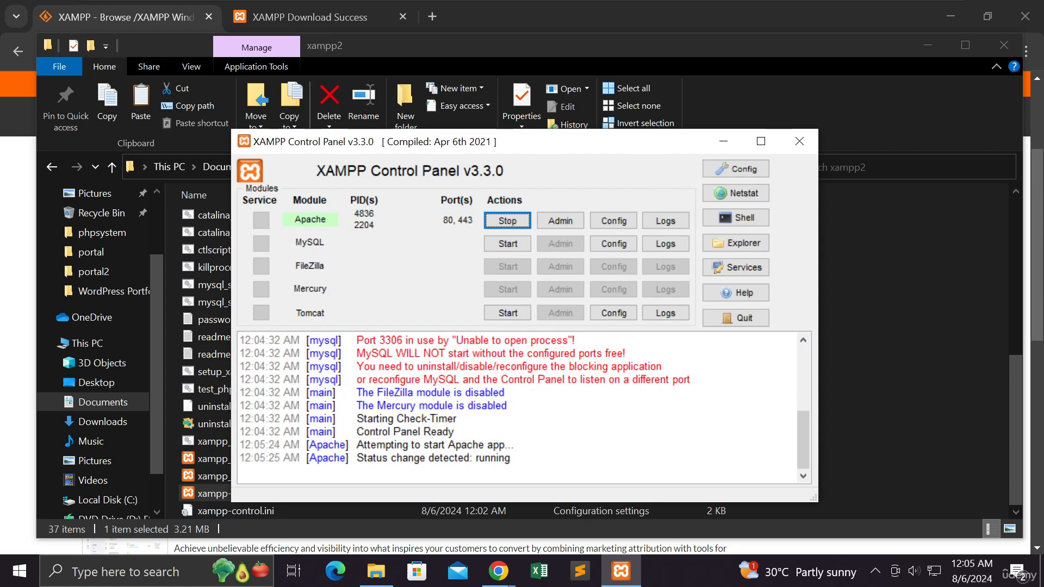
{"action": "left_click_drag", "start_coordinate": [356, 457], "coordinate": [512, 457]}
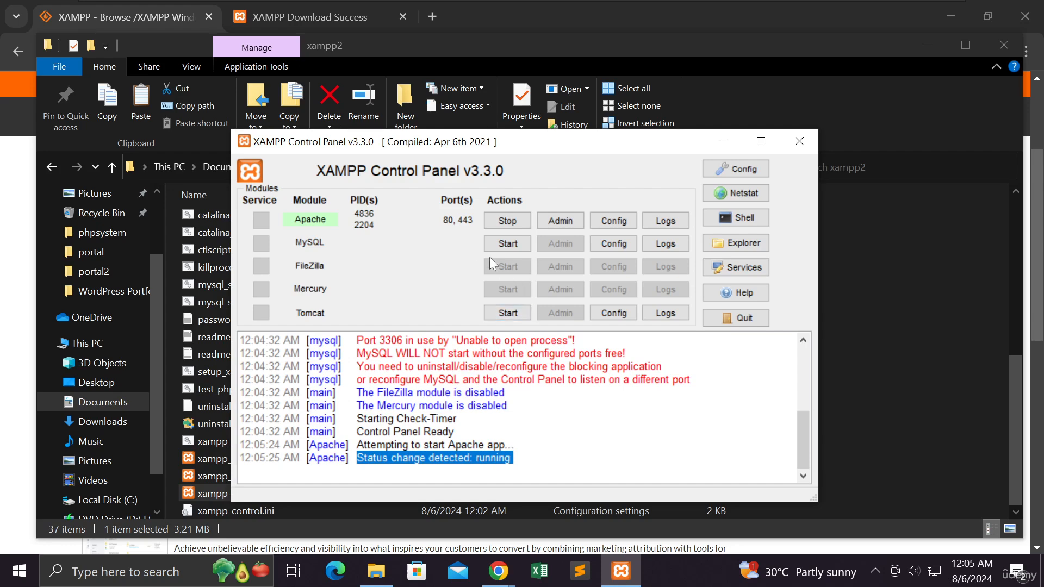
- Try to start the MySQL module and highlight its unexpected shutdown error line in the log
{"action": "left_click", "coordinate": [499, 245]}
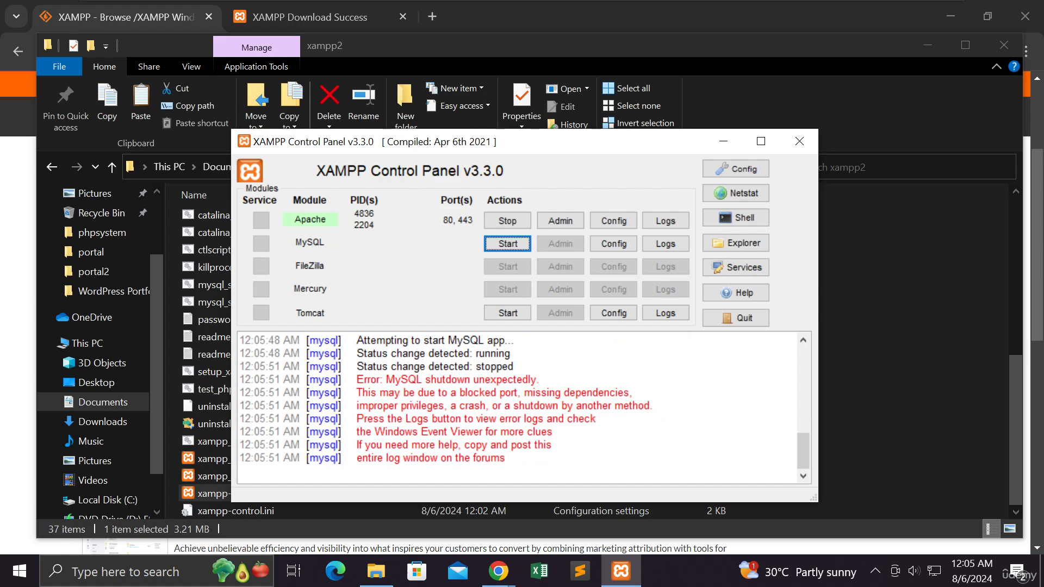
{"action": "left_click_drag", "start_coordinate": [540, 380], "coordinate": [356, 379]}
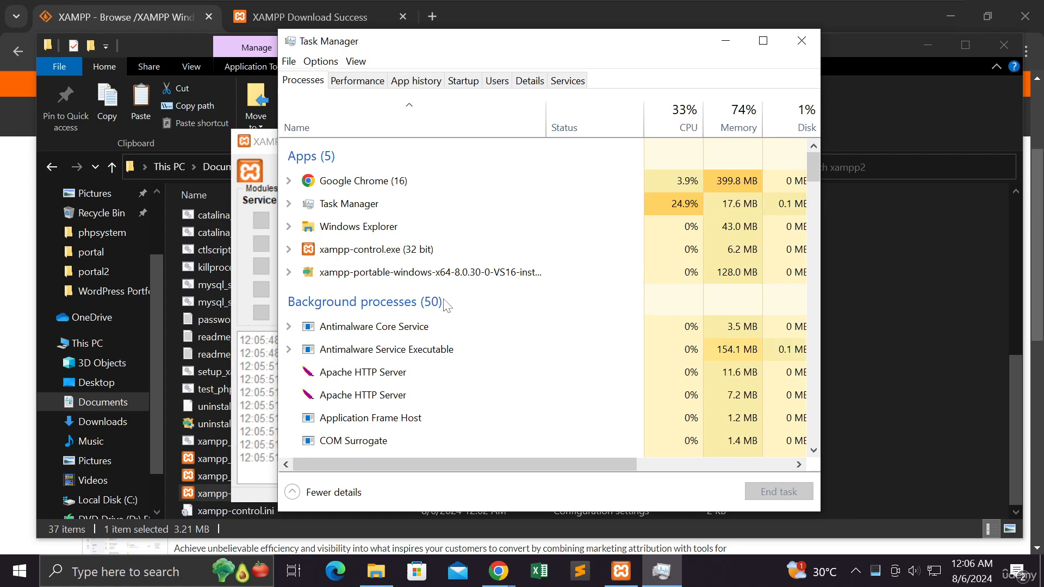
- In Task Manager, find both mysqld.exe background processes and end them
{"action": "scroll", "coordinate": [444, 304], "scroll_direction": "down", "scroll_amount": 1}
{"action": "scroll", "coordinate": [446, 307], "scroll_direction": "down", "scroll_amount": 3}
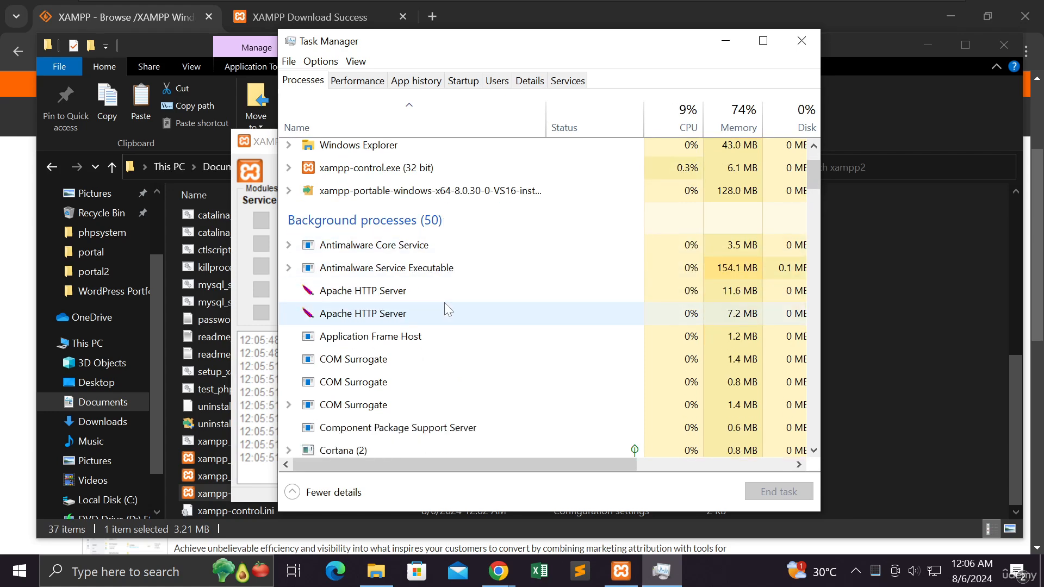
{"action": "scroll", "coordinate": [446, 309], "scroll_direction": "down", "scroll_amount": 1}
{"action": "scroll", "coordinate": [447, 309], "scroll_direction": "down", "scroll_amount": 5}
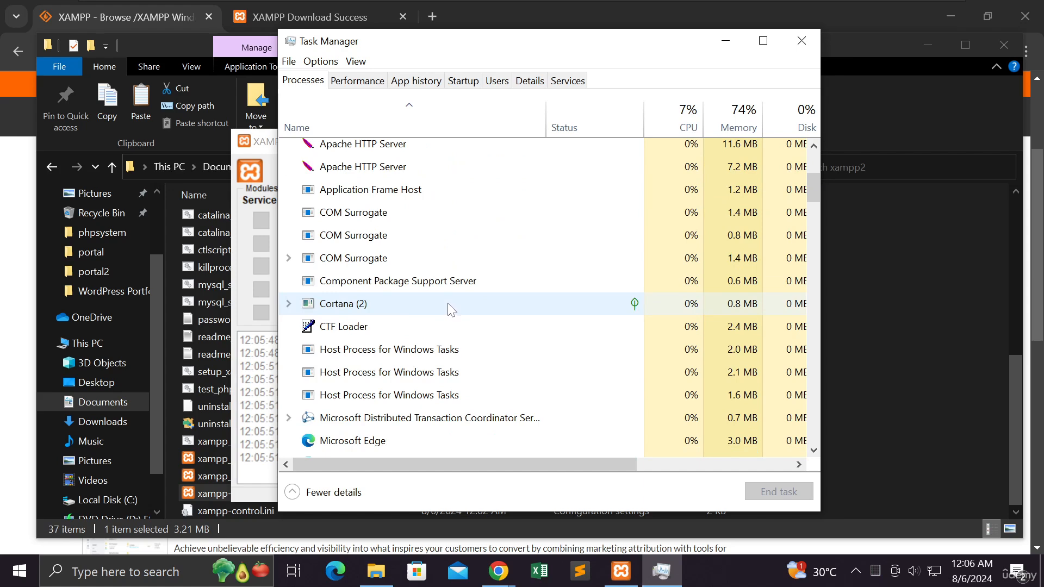
{"action": "scroll", "coordinate": [451, 311], "scroll_direction": "down", "scroll_amount": 6}
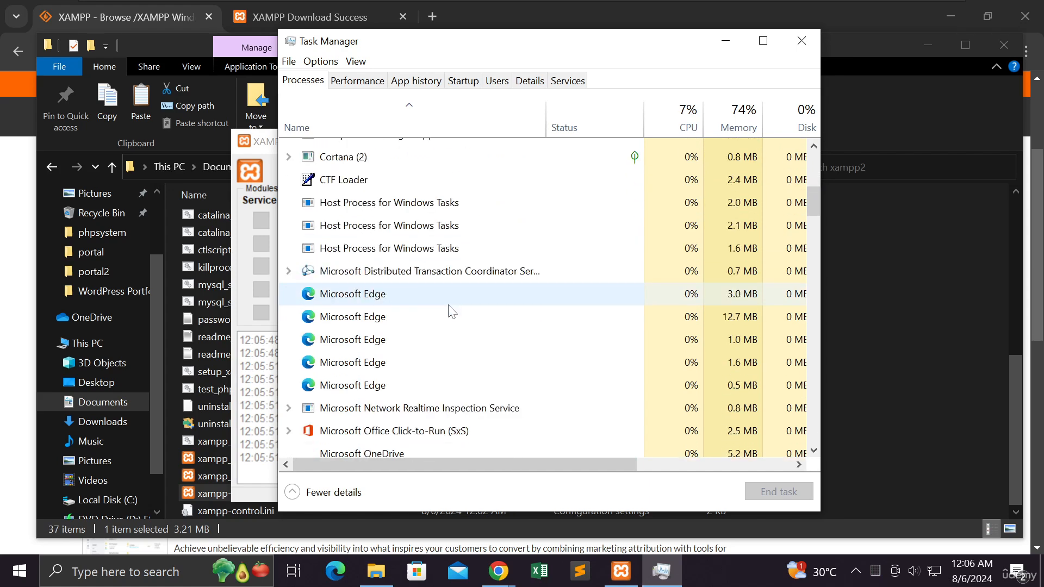
{"action": "scroll", "coordinate": [449, 308], "scroll_direction": "down", "scroll_amount": 3}
{"action": "scroll", "coordinate": [449, 311], "scroll_direction": "down", "scroll_amount": 5}
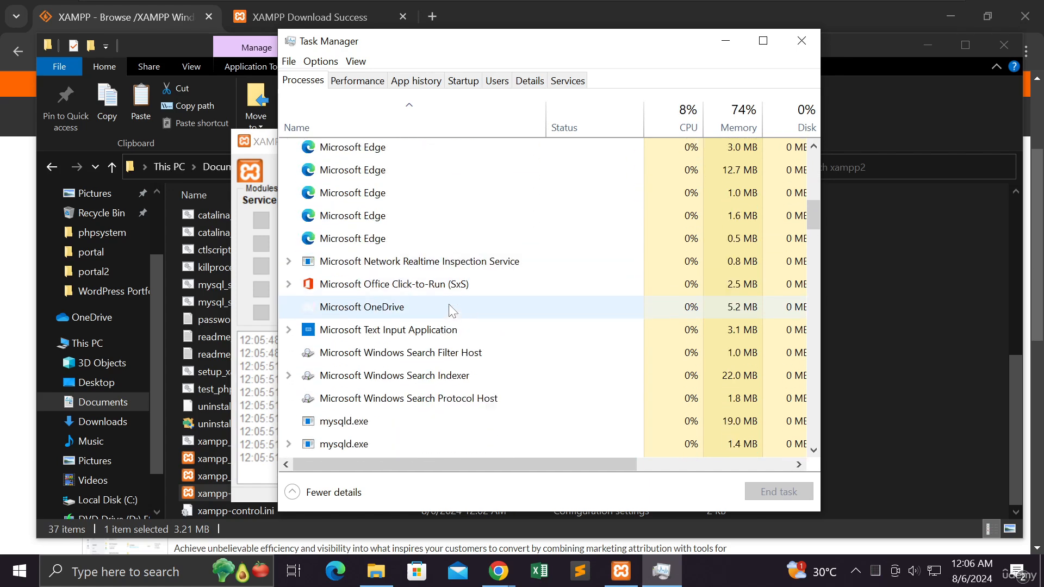
{"action": "scroll", "coordinate": [449, 306], "scroll_direction": "down", "scroll_amount": 1}
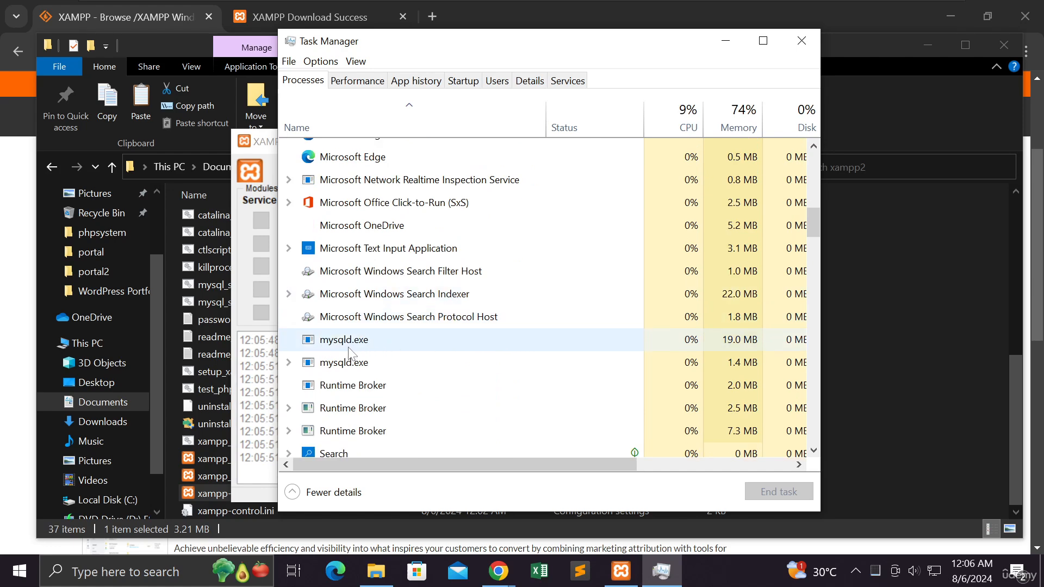
{"action": "left_click", "coordinate": [351, 363]}
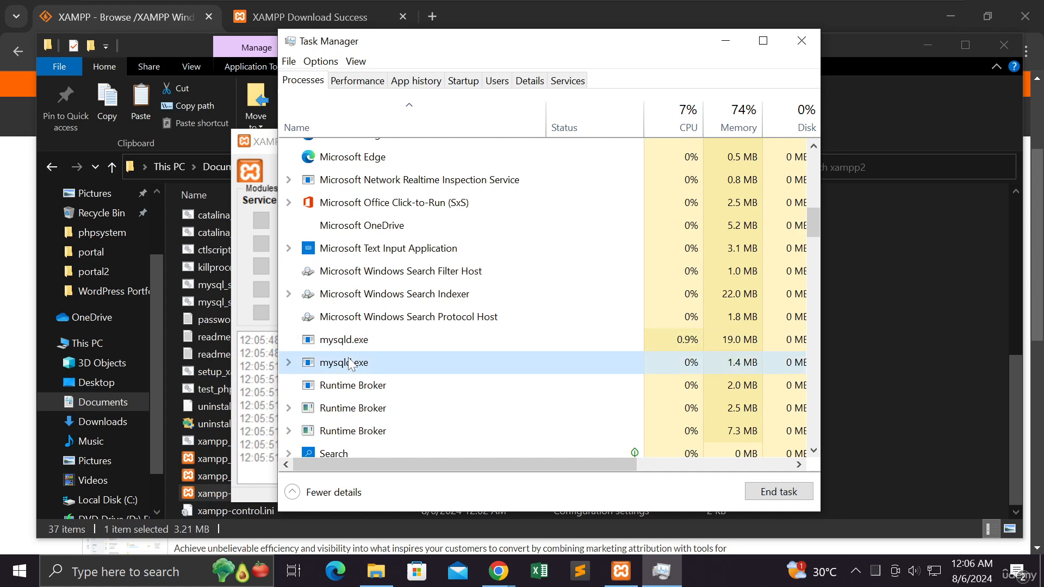
{"action": "left_click", "coordinate": [777, 492]}
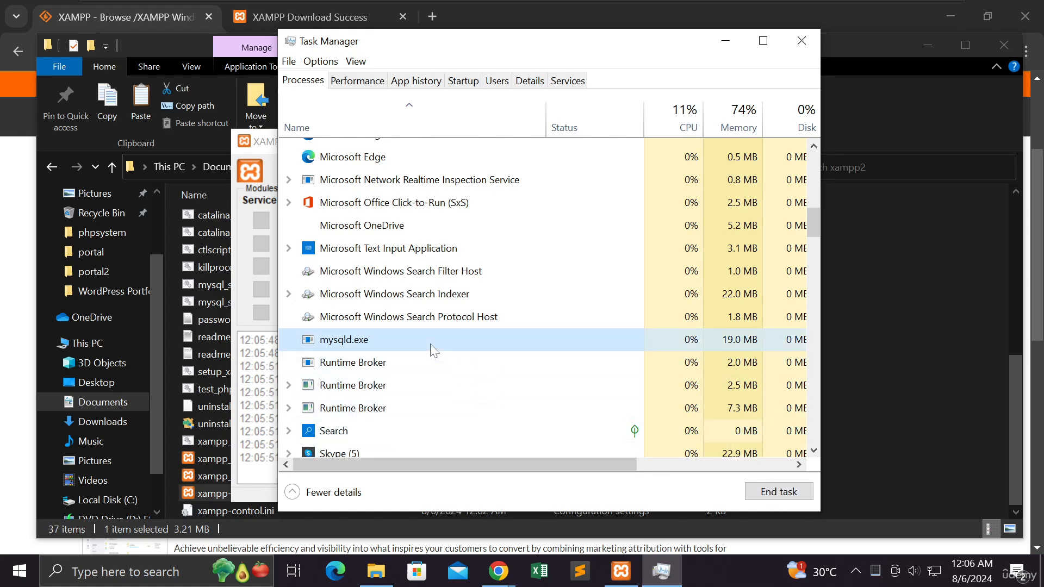
{"action": "left_click", "coordinate": [760, 492]}
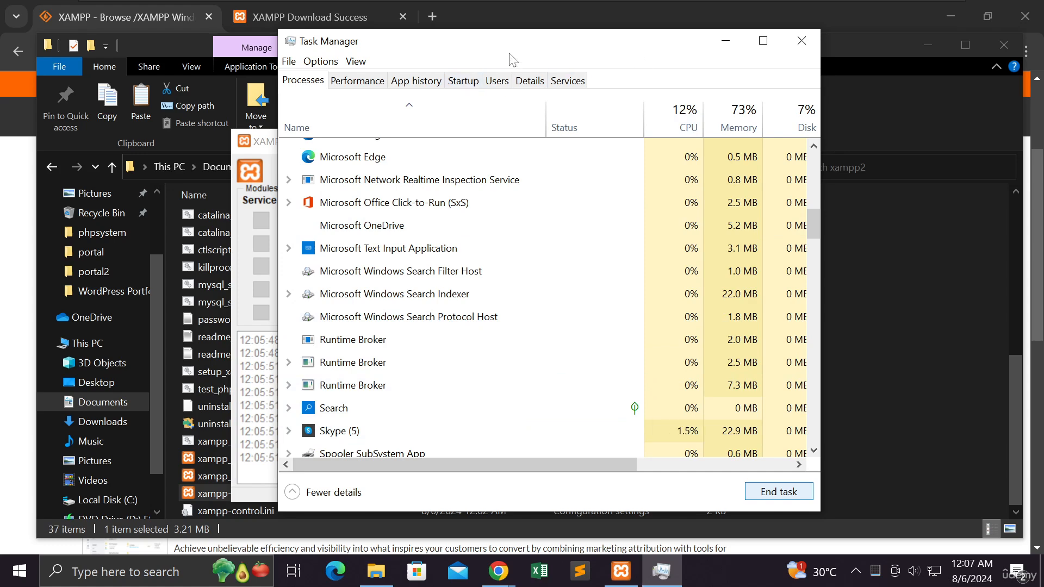
- Return to the XAMPP Control Panel, start the MySQL module again and highlight its latest status line in the log
{"action": "left_click_drag", "start_coordinate": [502, 41], "coordinate": [626, 62]}
{"action": "left_click", "coordinate": [351, 145]}
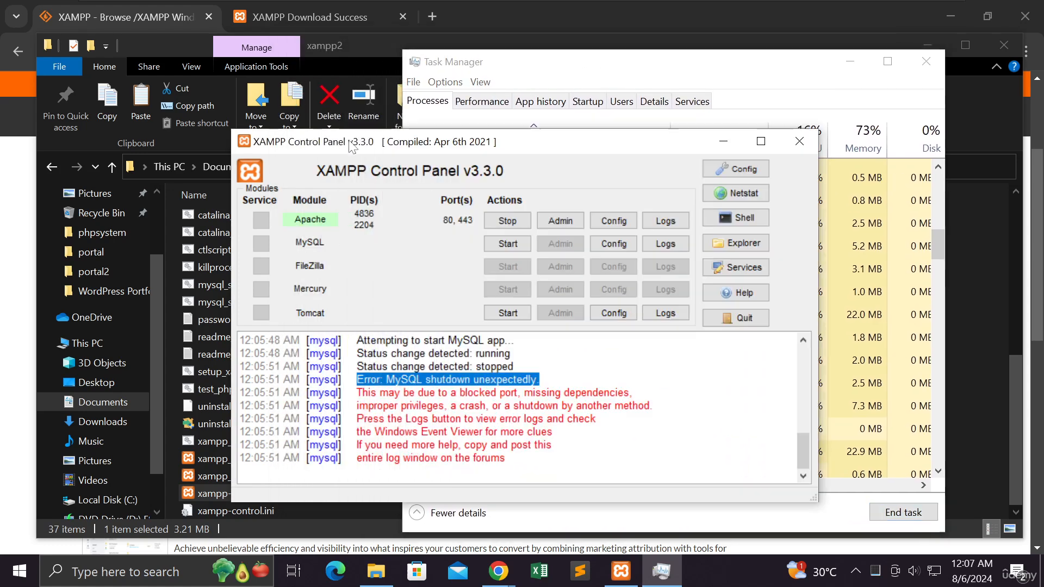
{"action": "left_click", "coordinate": [504, 244]}
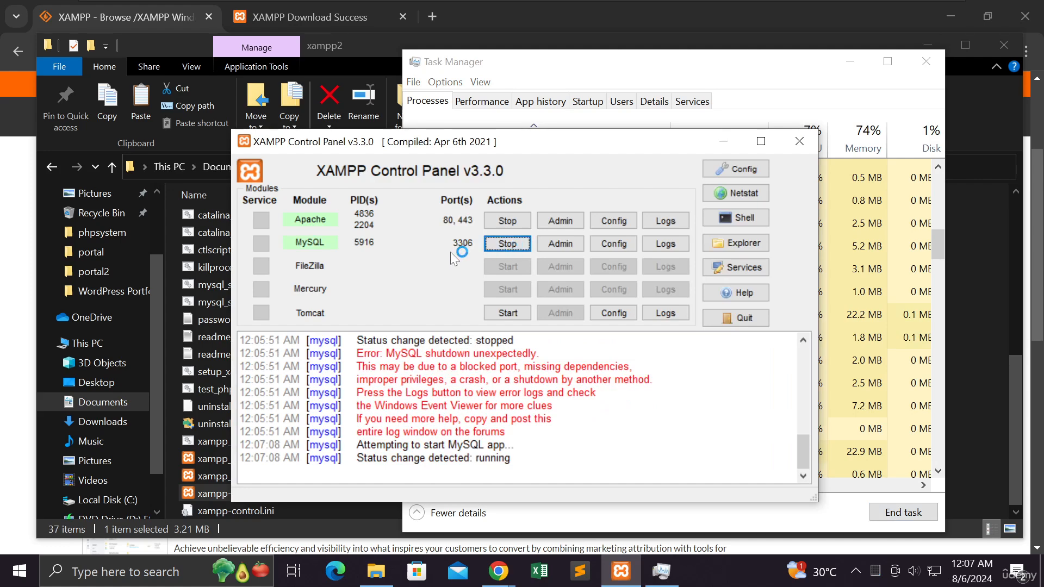
{"action": "left_click_drag", "start_coordinate": [511, 458], "coordinate": [357, 458]}
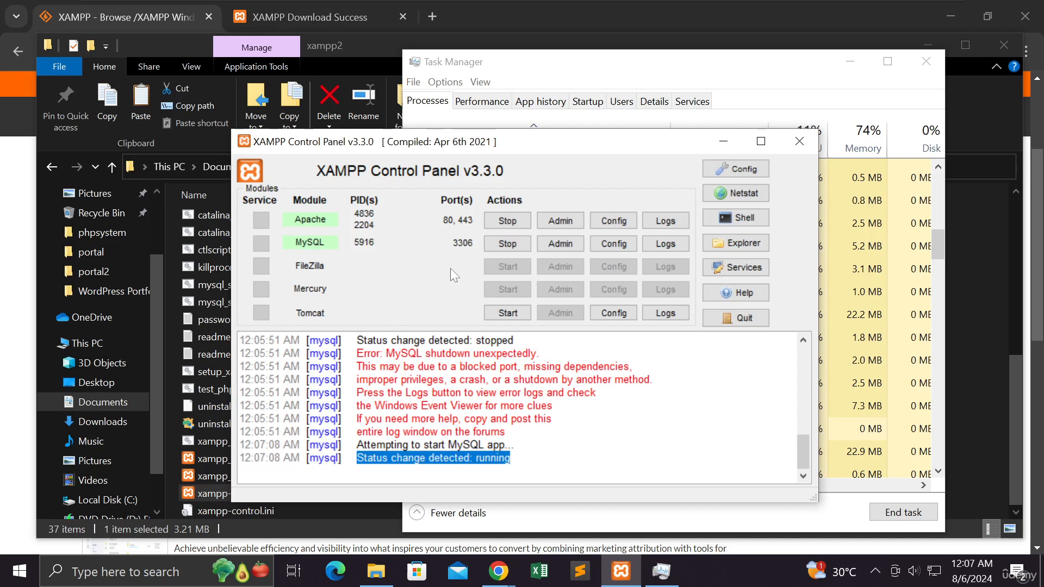
- Review the running apps and background processes in Task Manager alongside the XAMPP Control Panel, and minimize Task Manager
{"action": "left_click_drag", "start_coordinate": [531, 146], "coordinate": [335, 118]}
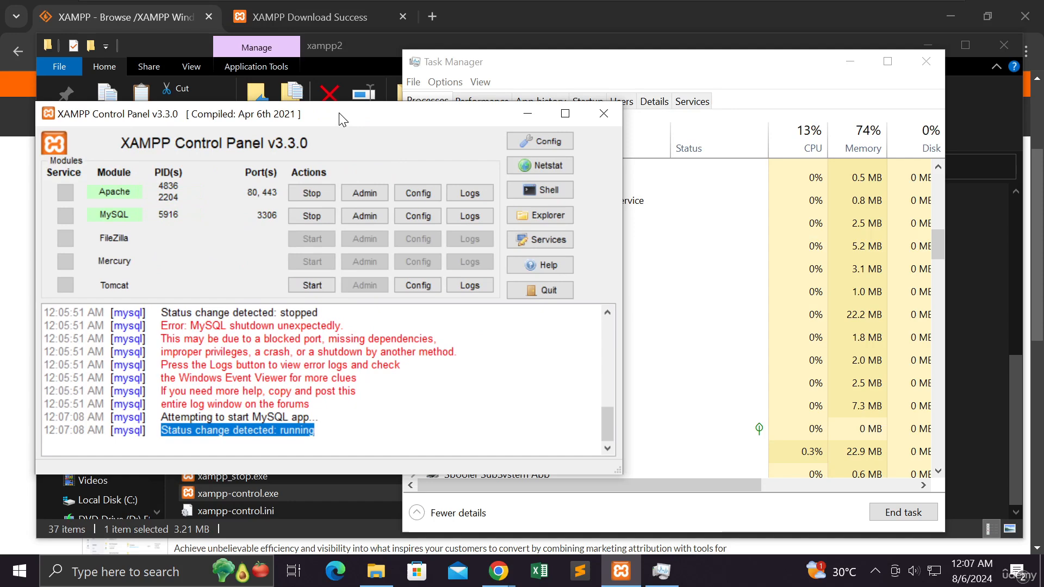
{"action": "left_click", "coordinate": [609, 63]}
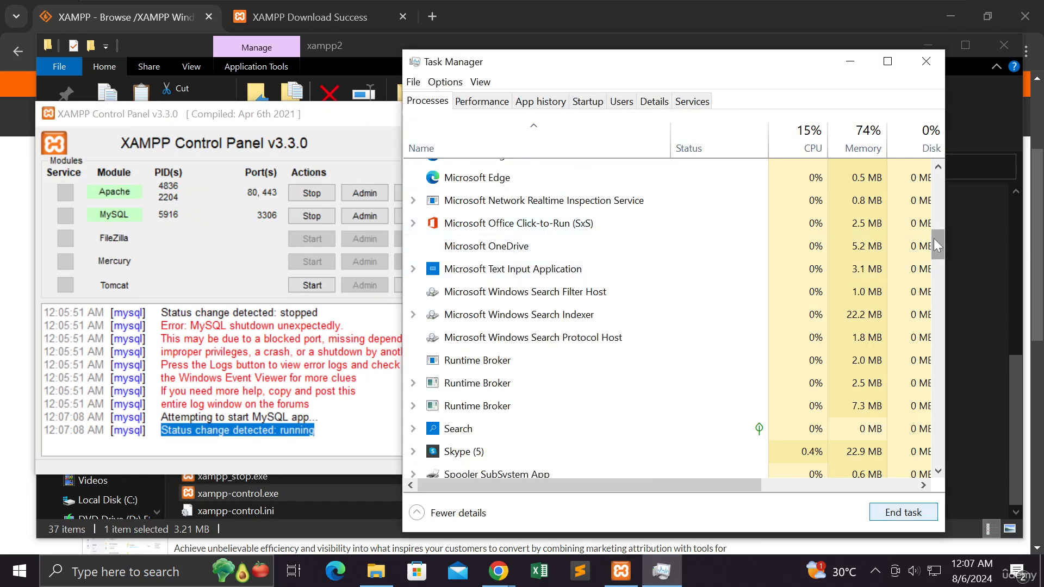
{"action": "left_click_drag", "start_coordinate": [934, 239], "coordinate": [930, 175]}
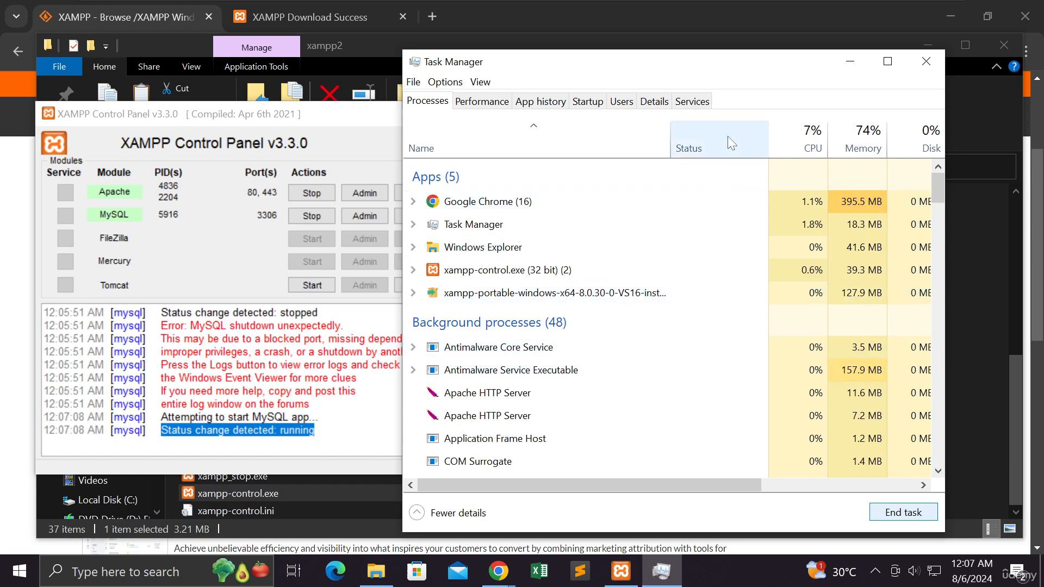
{"action": "left_click_drag", "start_coordinate": [757, 72], "coordinate": [657, 46]}
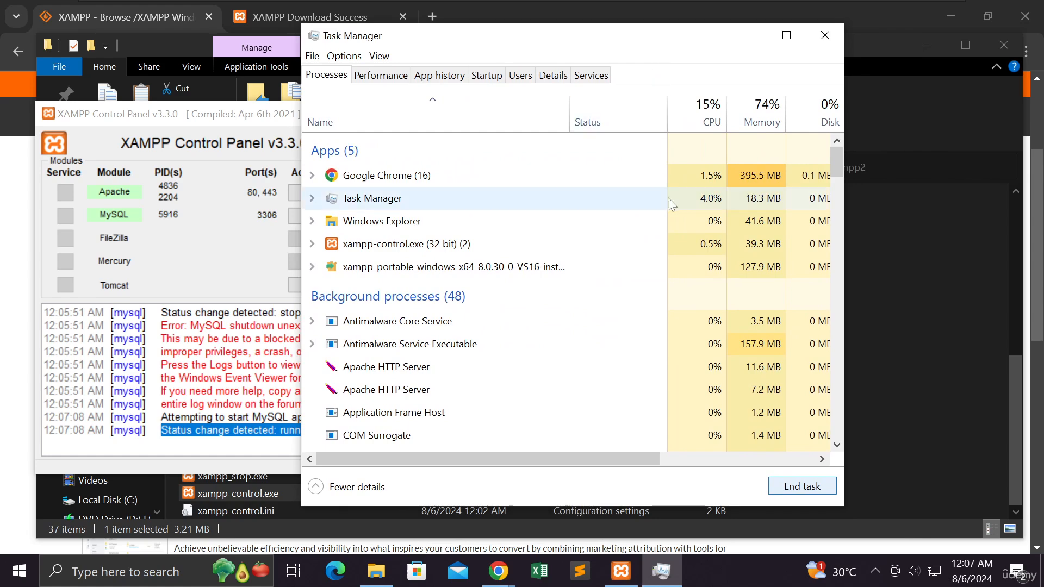
{"action": "mouse_move", "coordinate": [836, 162]}
{"action": "left_mouse_down"}
{"action": "mouse_move", "coordinate": [836, 261]}
{"action": "mouse_move", "coordinate": [837, 154]}
{"action": "left_mouse_up"}
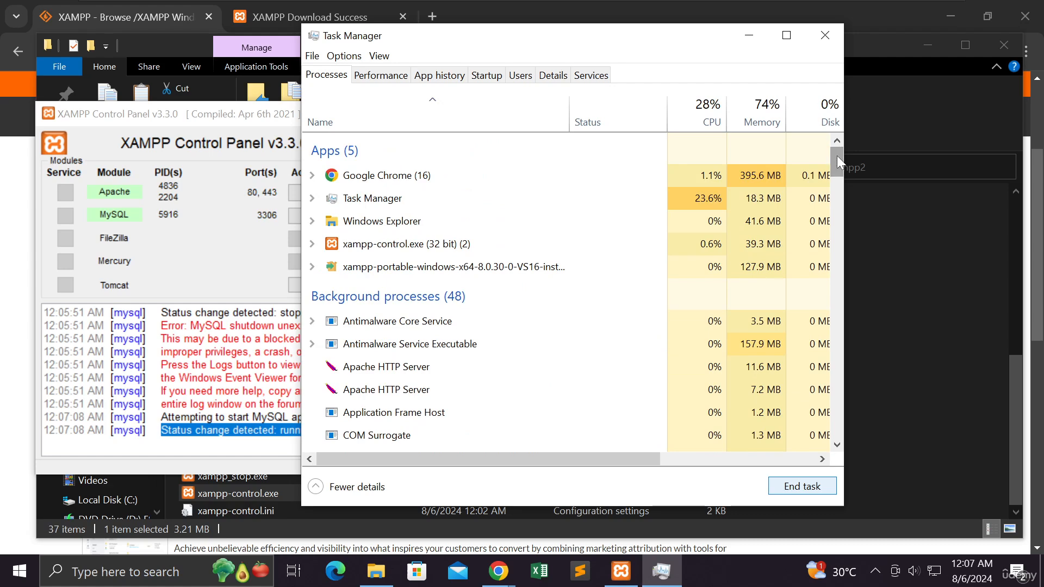
{"action": "left_click_drag", "start_coordinate": [677, 41], "coordinate": [736, 71]}
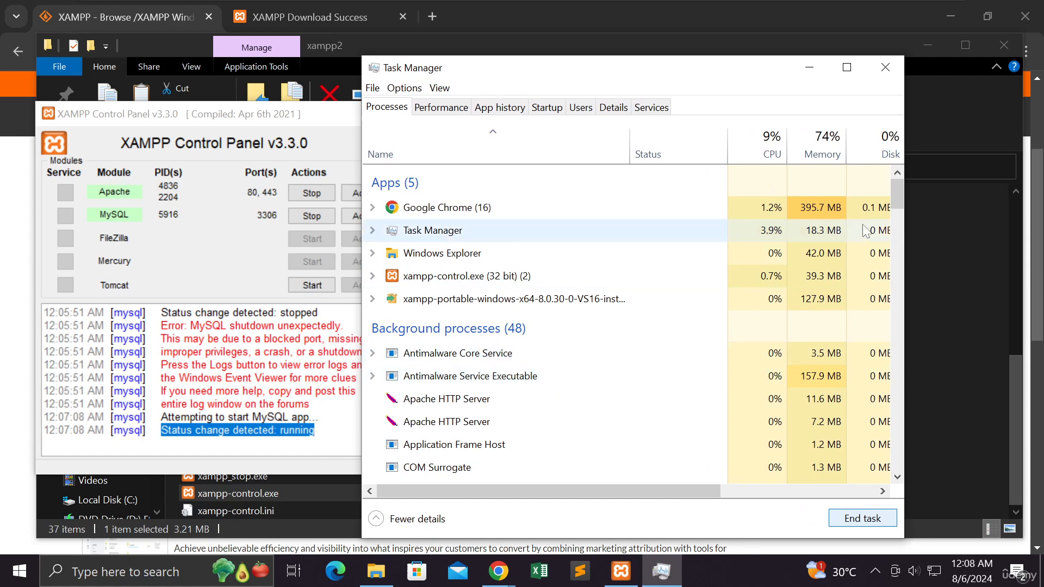
{"action": "left_click_drag", "start_coordinate": [899, 188], "coordinate": [899, 195]}
{"action": "left_click", "coordinate": [807, 70]}
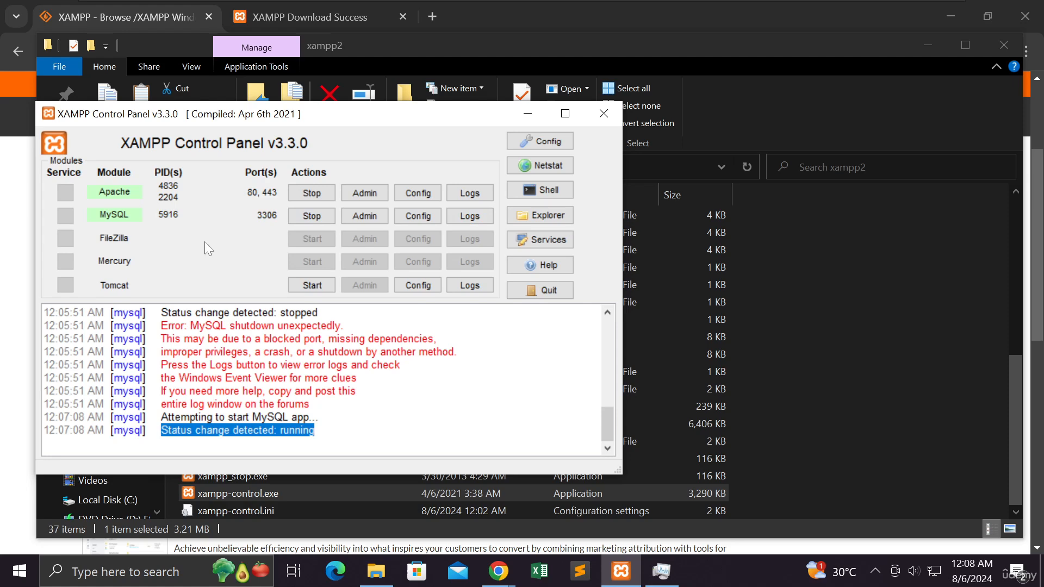
- Stop the MySQL and Apache modules, and minimize the XAMPP Control Panel and the xampp2 folder window
{"action": "left_click", "coordinate": [307, 217]}
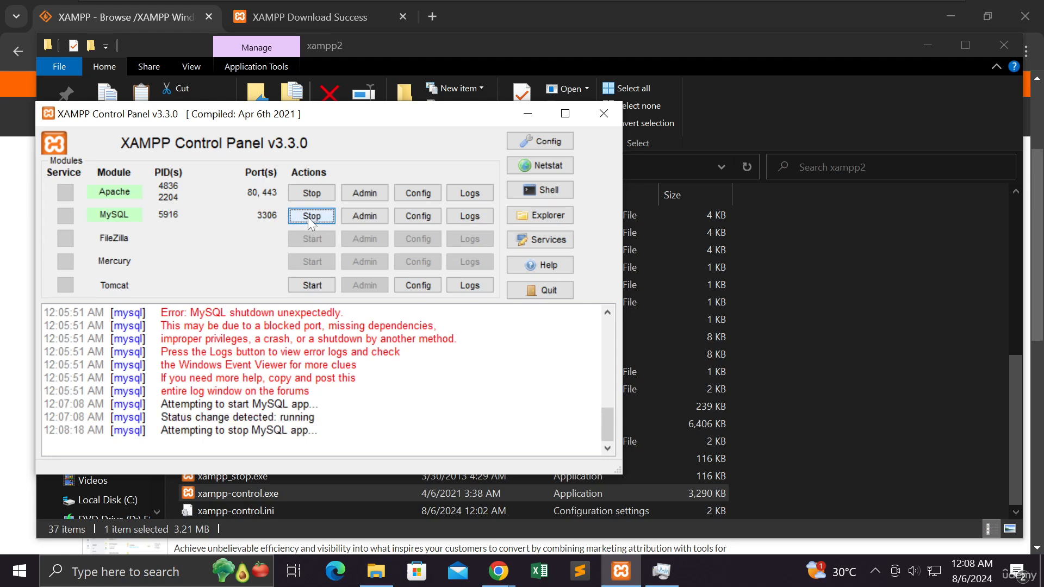
{"action": "left_click", "coordinate": [312, 194]}
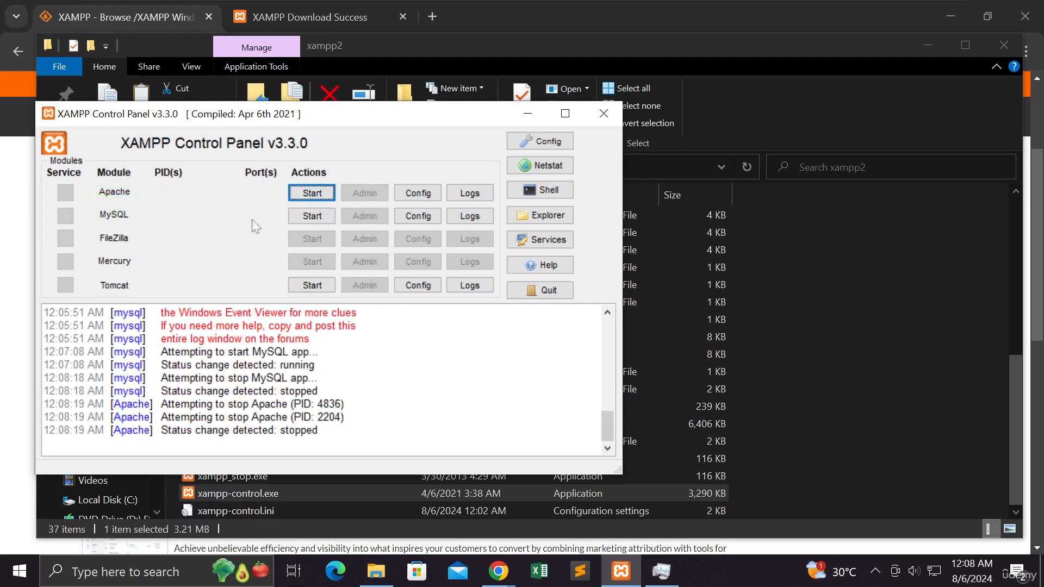
{"action": "left_click_drag", "start_coordinate": [329, 115], "coordinate": [520, 108]}
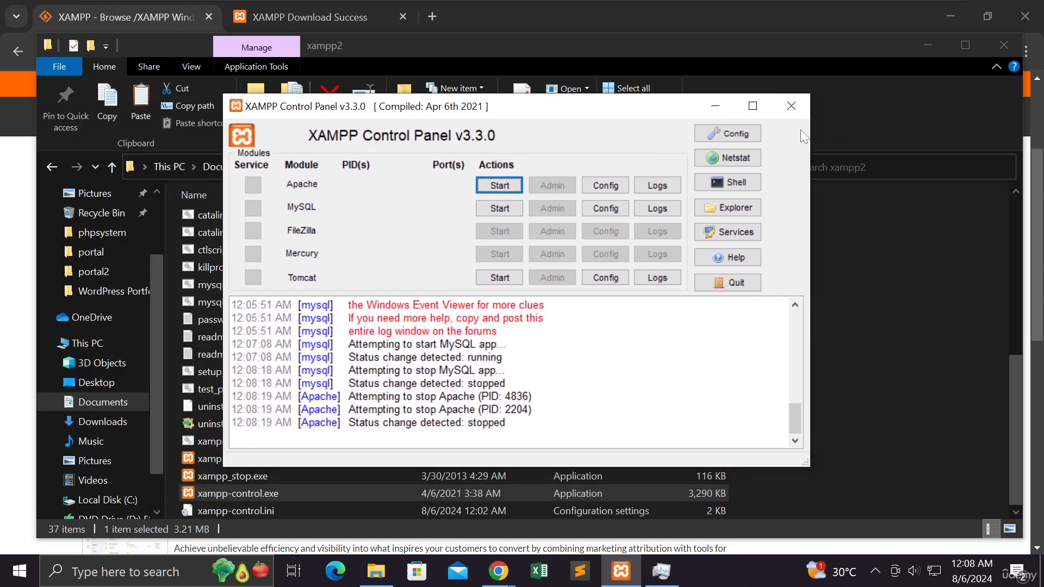
{"action": "left_click_drag", "start_coordinate": [679, 111], "coordinate": [627, 99]}
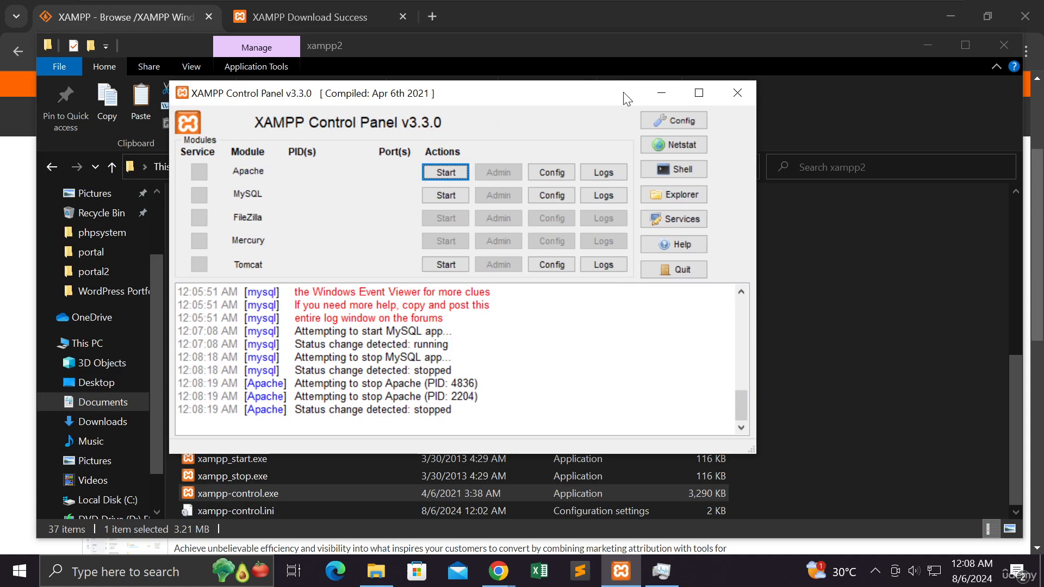
{"action": "left_click", "coordinate": [662, 93]}
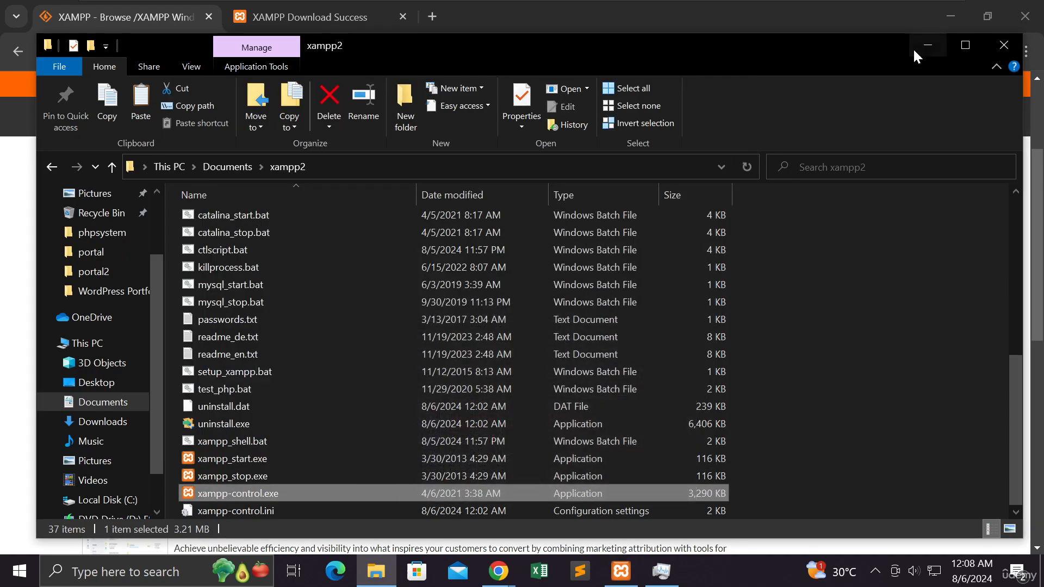
{"action": "left_click", "coordinate": [914, 47]}
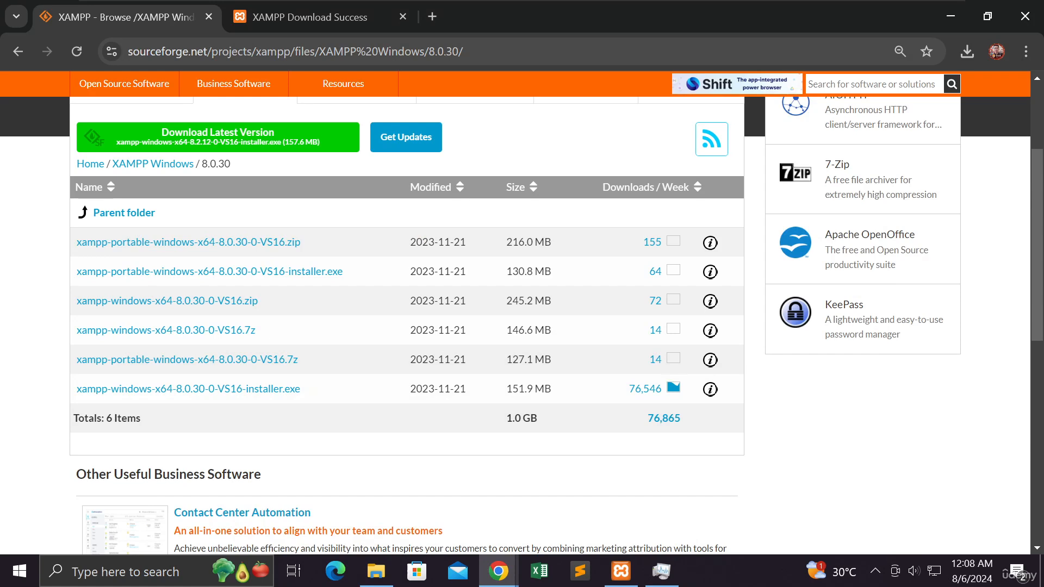
- Switch to the Chrome window with the Installing XAMPP Server presentation and advance to the next slide
{"action": "mouse_move", "coordinate": [509, 577]}
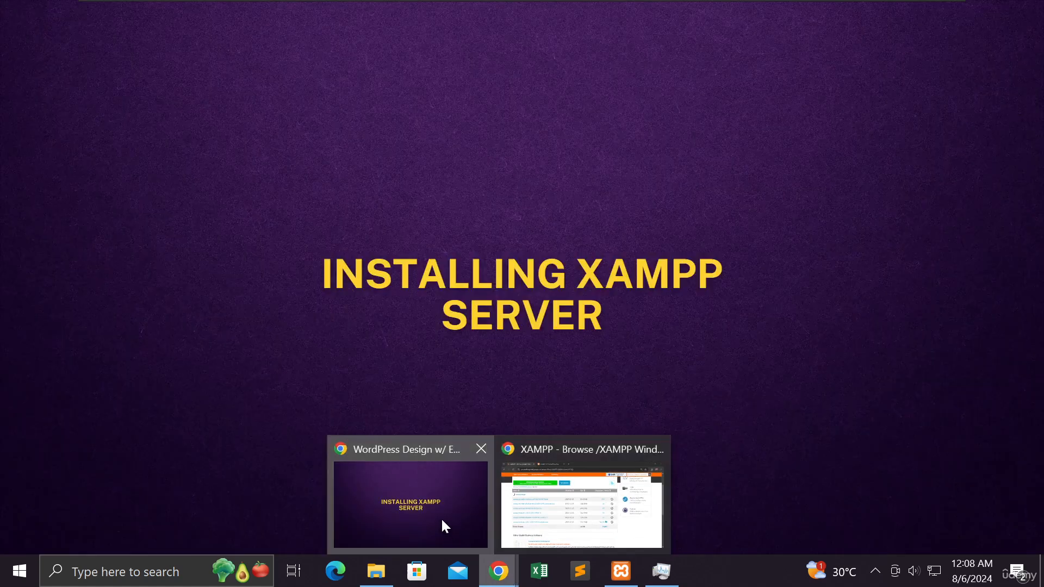
{"action": "left_click", "coordinate": [441, 518]}
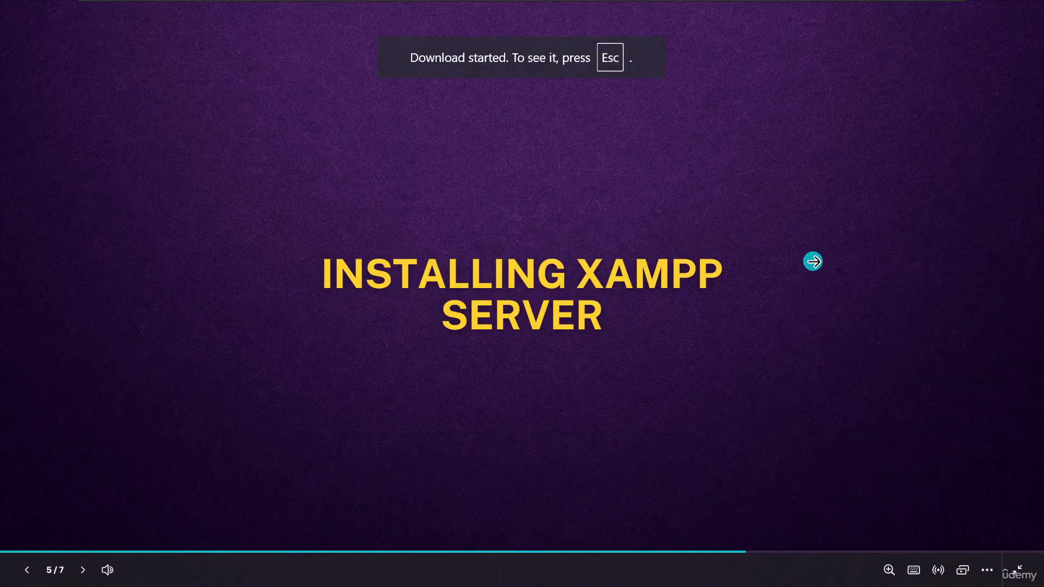
{"action": "left_click", "coordinate": [812, 261]}
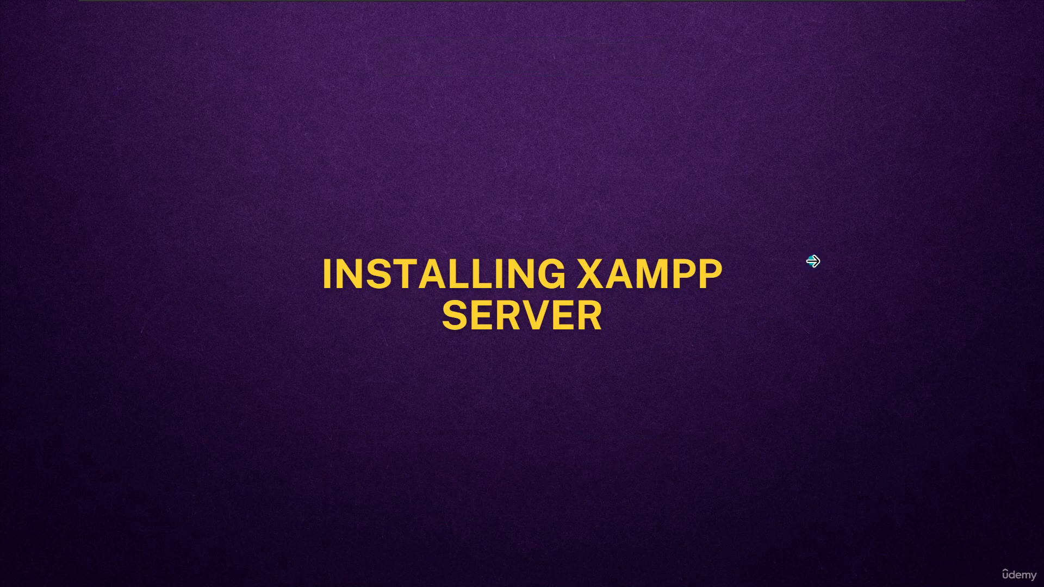